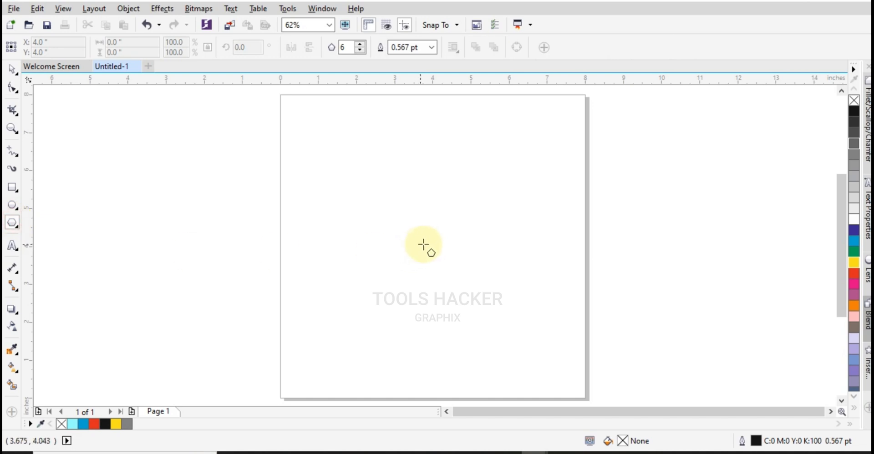
Draw a six-sided polygon about 1.57 by 1.81 inches near the page centre and rotate it 90 degrees.
{"action": "left_click_drag", "start_coordinate": [430, 238], "coordinate": [469, 269]}
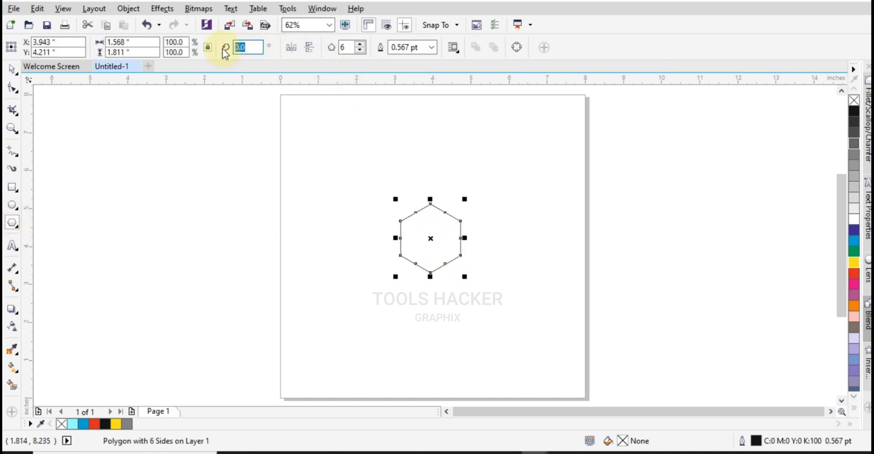
{"action": "type", "text": "90"}
{"action": "key", "text": "Return"}
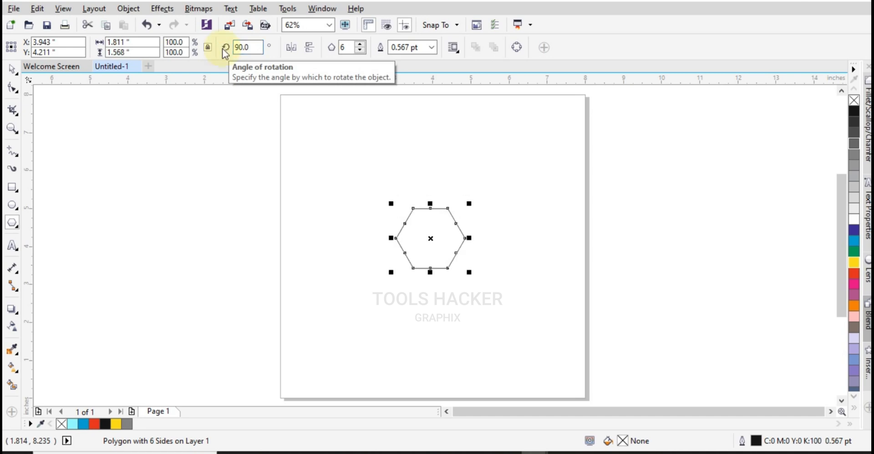
Set the hexagon's width to 1.0 inch, scaling its height proportionally.
{"action": "left_click_drag", "start_coordinate": [333, 170], "coordinate": [490, 295]}
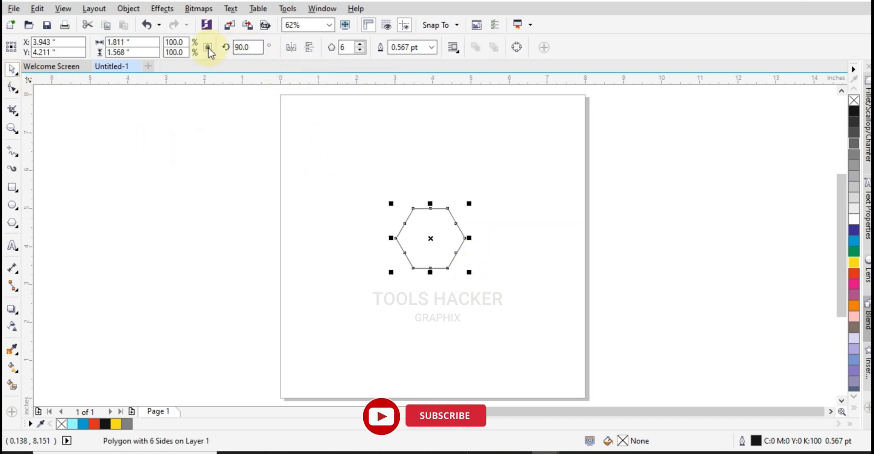
{"action": "double_click", "coordinate": [141, 45]}
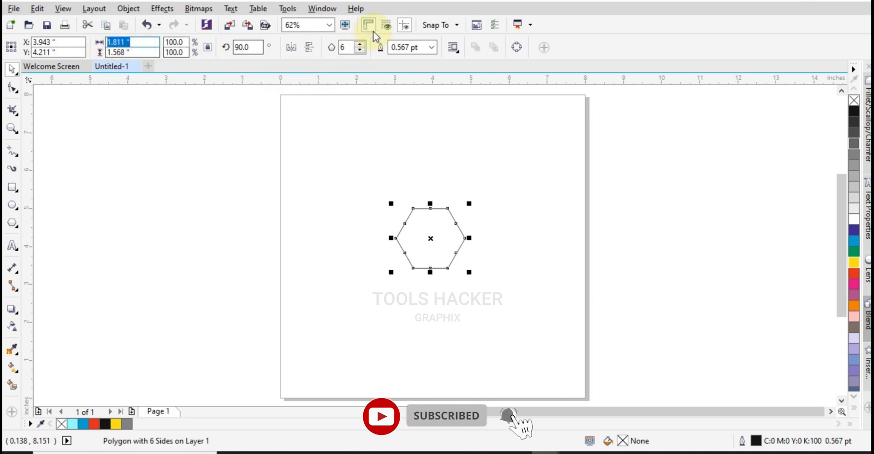
{"action": "type", "text": "1.0"}
{"action": "key", "text": "Return"}
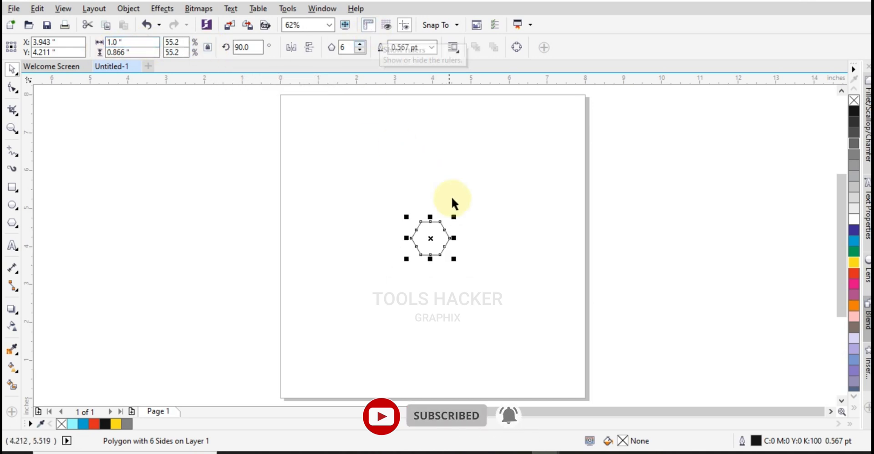
Create two concentric enlarged copies of the hexagon, one 2 inches wide and one 3 inches wide.
{"action": "left_click", "coordinate": [422, 197]}
{"action": "left_click", "coordinate": [436, 222]}
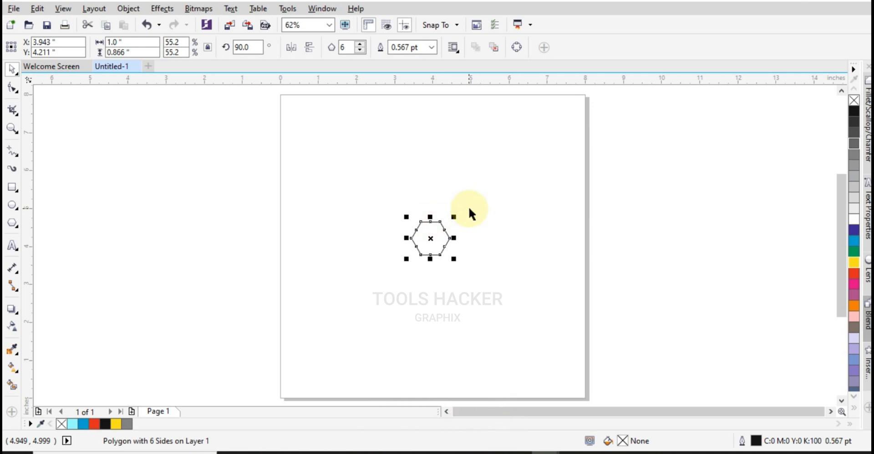
{"action": "type", "text": "2"}
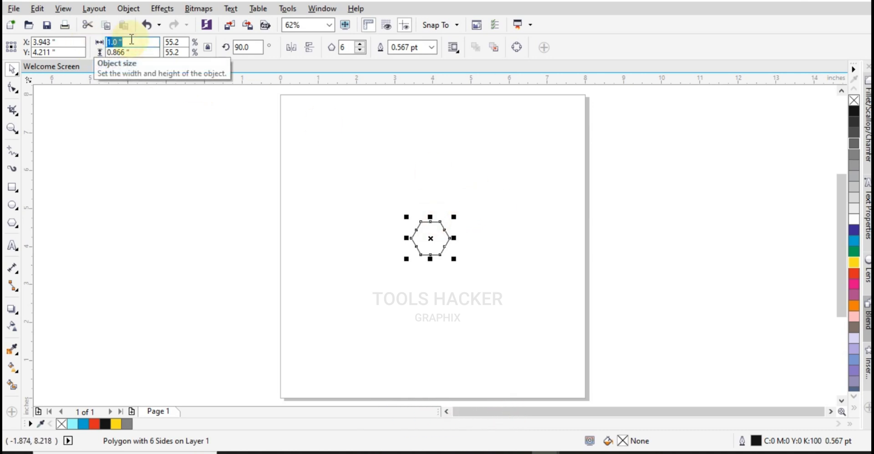
{"action": "key", "text": "Return"}
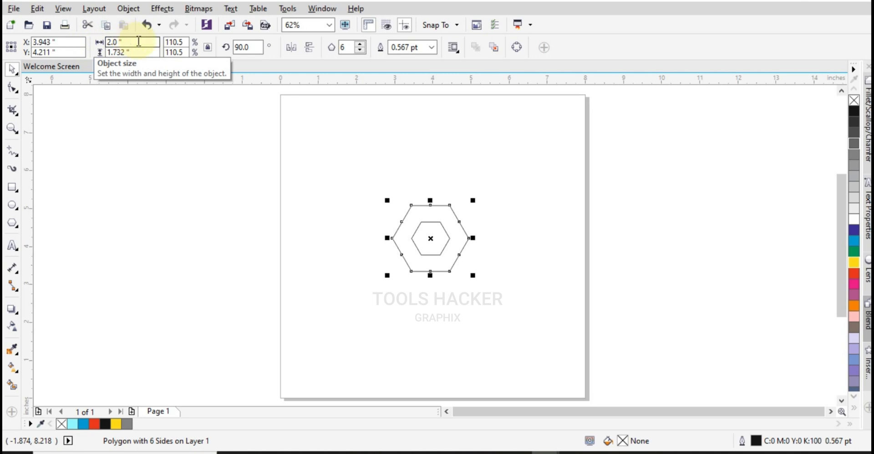
{"action": "type", "text": "3"}
{"action": "key", "text": "Return"}
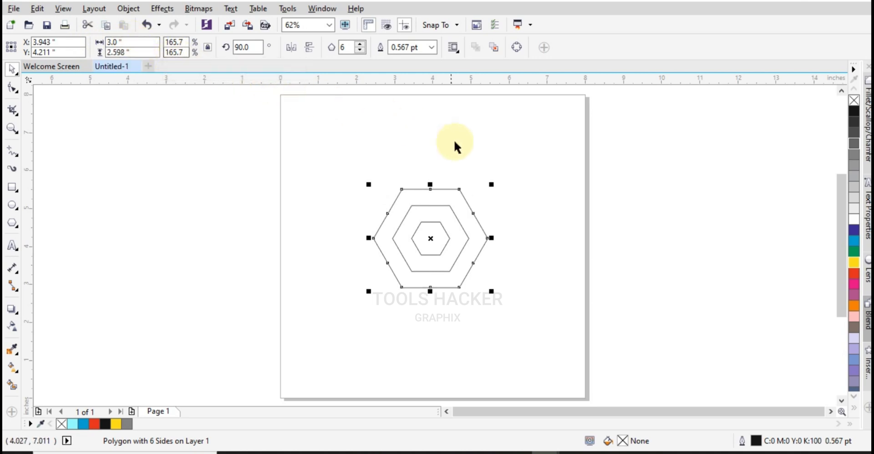
{"action": "left_click", "coordinate": [501, 162]}
Draw straight freehand lines extending the middle hexagon's upper-left edge down past the outer outline and the inner hexagon's left corner horizontally outward.
{"action": "scroll", "coordinate": [438, 227], "scroll_direction": "up", "scroll_amount": 3}
{"action": "scroll", "coordinate": [491, 199], "scroll_direction": "down", "scroll_amount": 1}
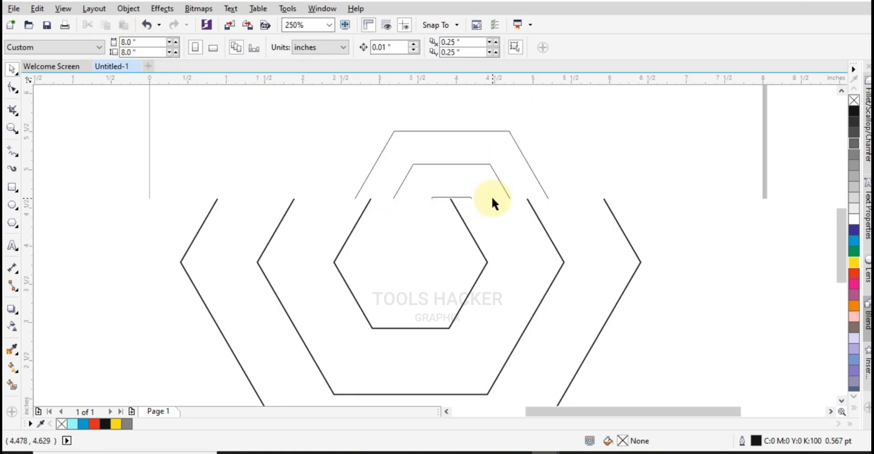
{"action": "left_click", "coordinate": [12, 155]}
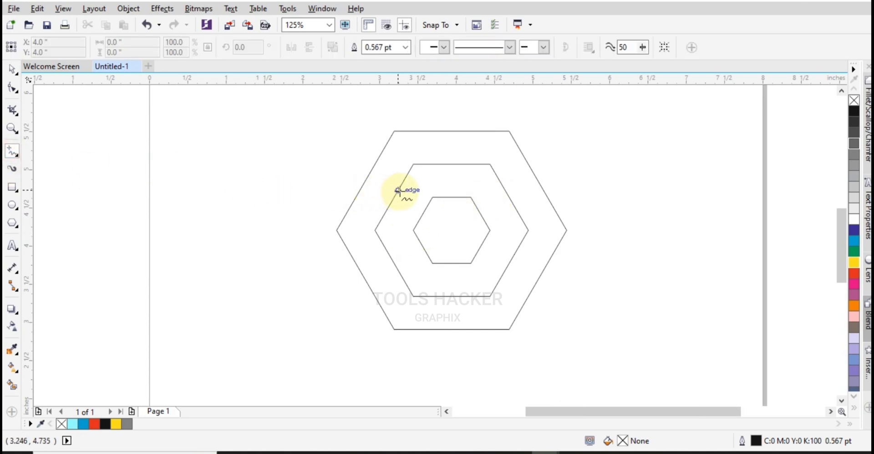
{"action": "mouse_move", "coordinate": [397, 190]}
{"action": "left_mouse_down"}
{"action": "mouse_move", "coordinate": [366, 273]}
{"action": "mouse_move", "coordinate": [339, 301]}
{"action": "left_mouse_up"}
{"action": "left_click", "coordinate": [415, 234]}
{"action": "left_click_drag", "start_coordinate": [414, 230], "coordinate": [317, 236]}
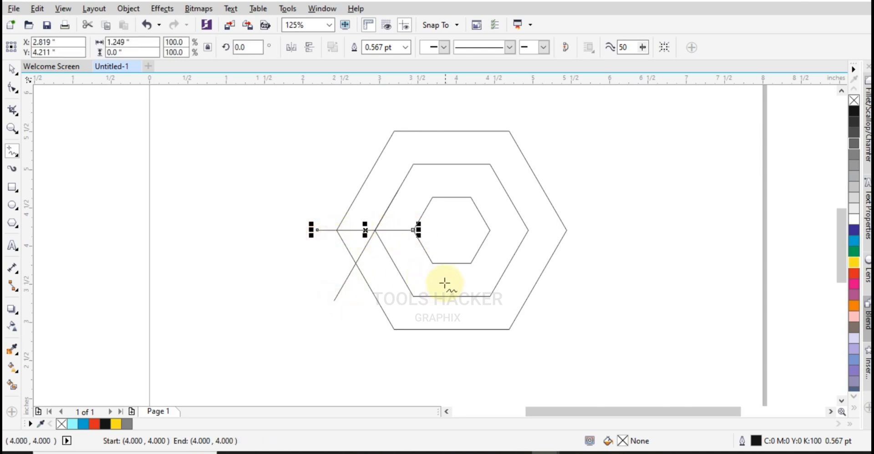
Draw lines outward from the middle hexagon's lower-left corner, along the inner hexagon's right corner diagonally downward, and along the middle hexagon's bottom edge.
{"action": "left_click_drag", "start_coordinate": [413, 299], "coordinate": [390, 347]}
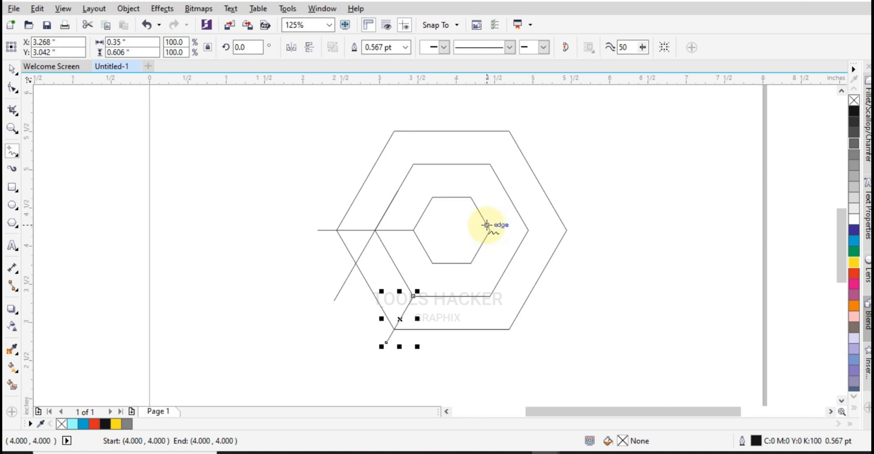
{"action": "left_click_drag", "start_coordinate": [487, 225], "coordinate": [540, 318]}
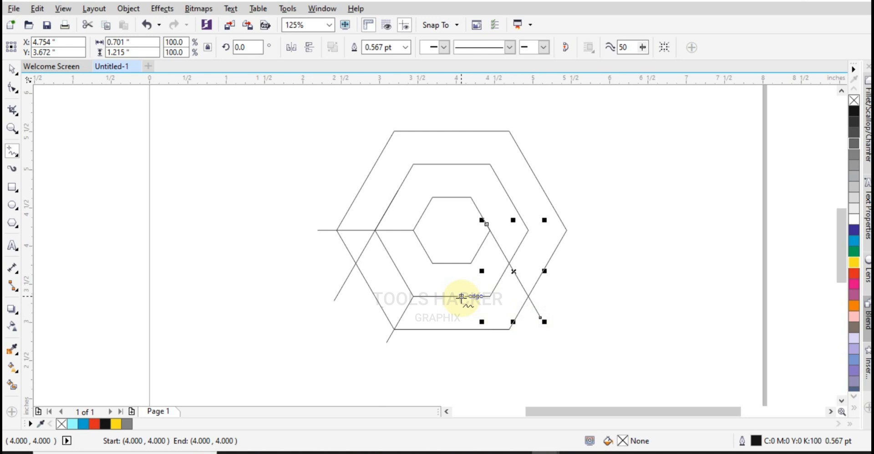
{"action": "left_click_drag", "start_coordinate": [461, 296], "coordinate": [562, 296]}
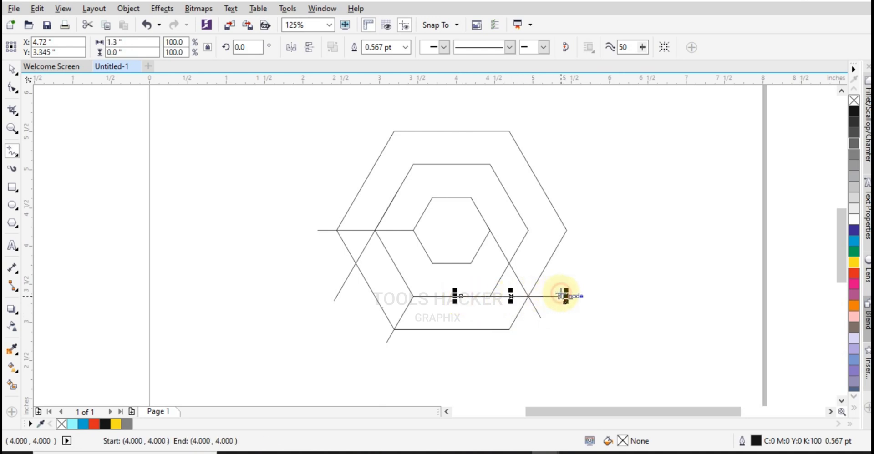
Select all the hexagons and construction lines and group them.
{"action": "left_click", "coordinate": [11, 72]}
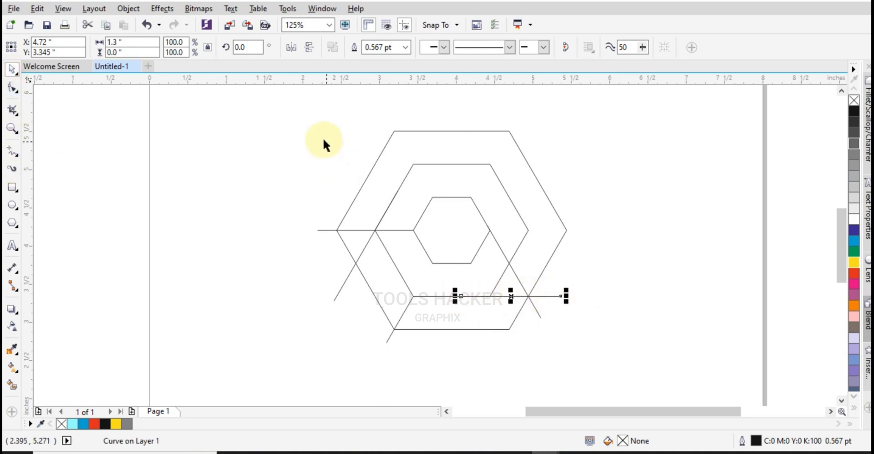
{"action": "left_click_drag", "start_coordinate": [261, 105], "coordinate": [615, 373]}
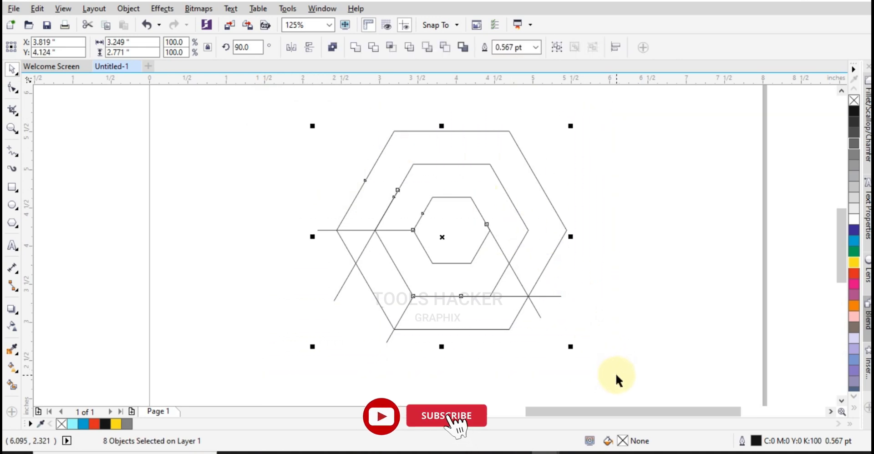
{"action": "key", "text": "ctrl+g"}
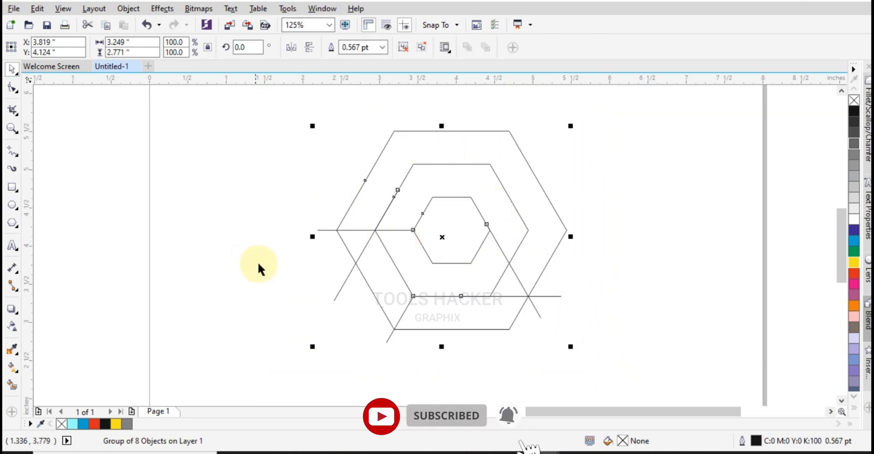
Smart-fill the lower-left band, the bottom band, the inner lower area and its adjoining right triangle with light cyan.
{"action": "left_click", "coordinate": [12, 386]}
{"action": "left_click", "coordinate": [386, 302]}
{"action": "left_click", "coordinate": [444, 322]}
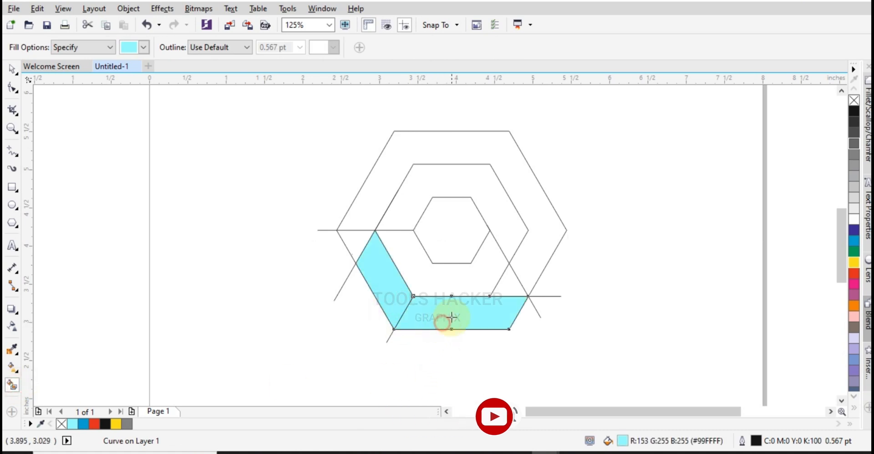
{"action": "left_click", "coordinate": [448, 287]}
{"action": "left_click", "coordinate": [506, 291]}
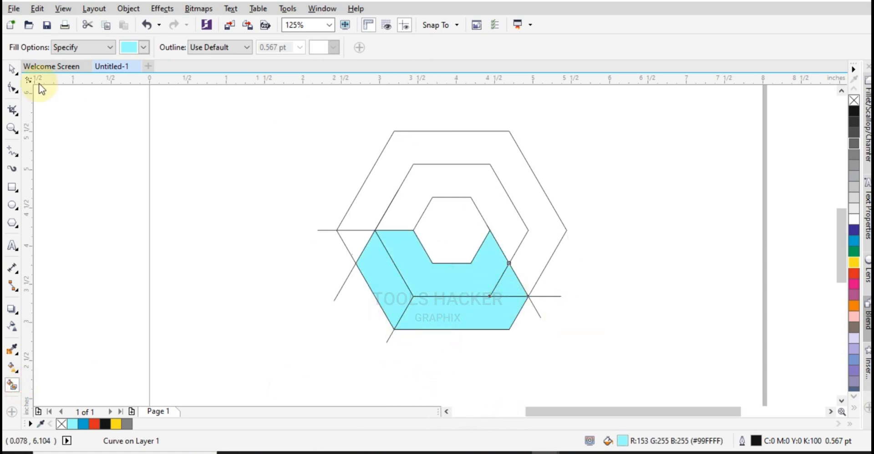
Weld the small right triangle to the inner cyan face, and delete the grouped hexagons and construction lines.
{"action": "left_click", "coordinate": [12, 72]}
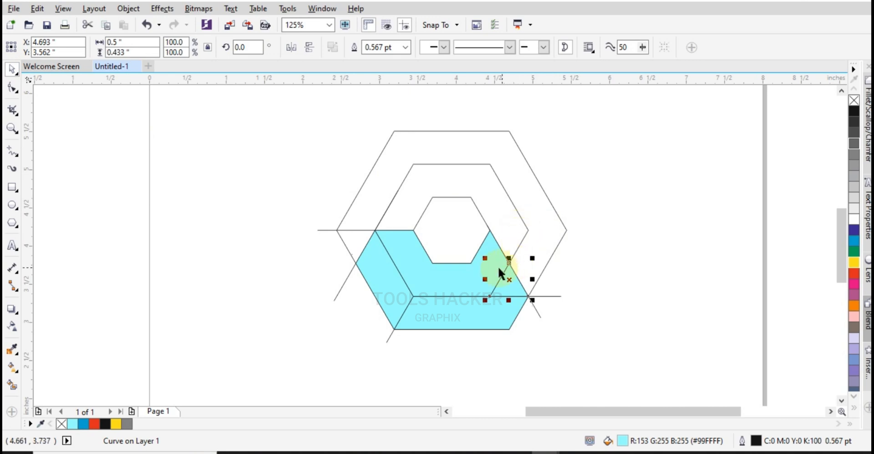
{"action": "left_click", "coordinate": [480, 273], "text": "shift"}
{"action": "left_click", "coordinate": [356, 46]}
{"action": "left_click", "coordinate": [501, 172]}
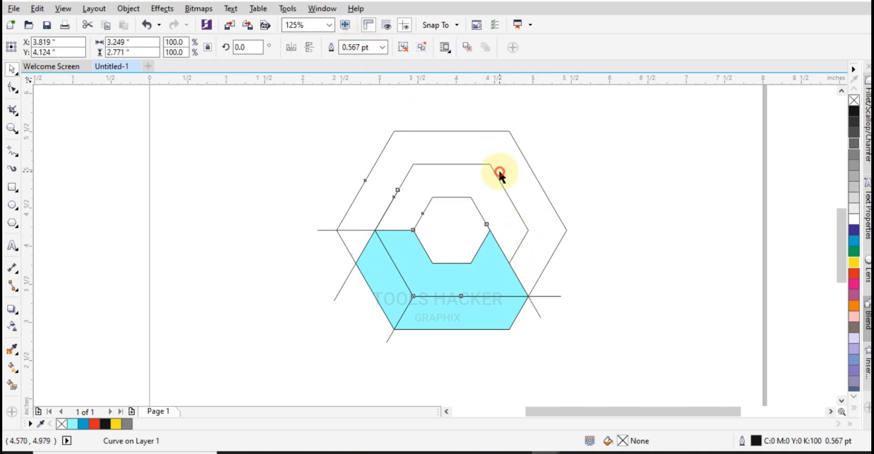
{"action": "key", "text": "Delete"}
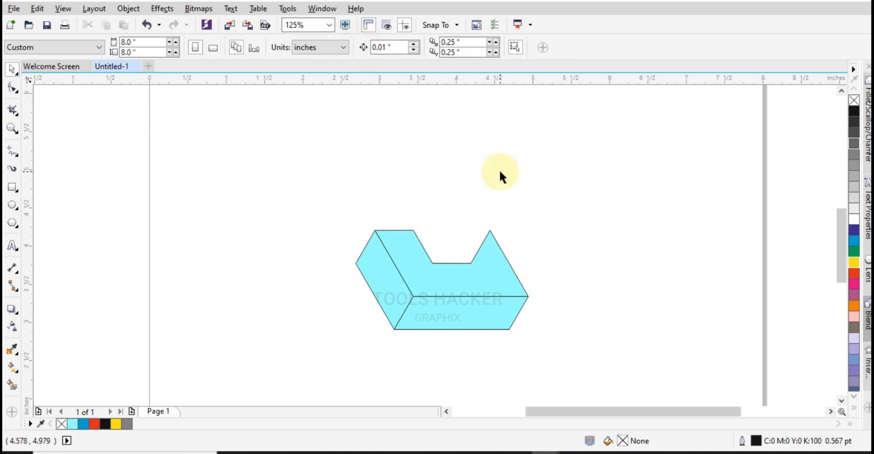
Apply a to-center contour with a 0.078-inch offset to both the left slanted face and the bottom face.
{"action": "scroll", "coordinate": [505, 210], "scroll_direction": "down", "scroll_amount": 3}
{"action": "scroll", "coordinate": [511, 241], "scroll_direction": "up", "scroll_amount": 3}
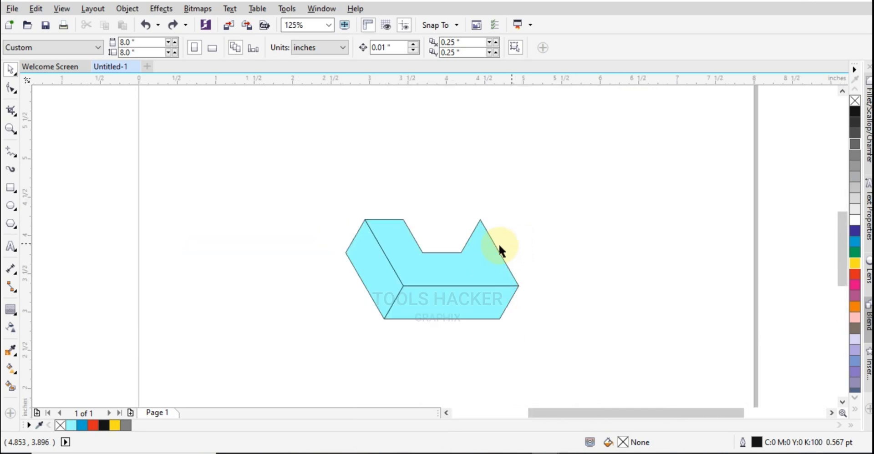
{"action": "scroll", "coordinate": [478, 250], "scroll_direction": "down", "scroll_amount": 1}
{"action": "scroll", "coordinate": [448, 255], "scroll_direction": "up", "scroll_amount": 1}
{"action": "scroll", "coordinate": [379, 263], "scroll_direction": "up", "scroll_amount": 1}
{"action": "scroll", "coordinate": [378, 262], "scroll_direction": "down", "scroll_amount": 1}
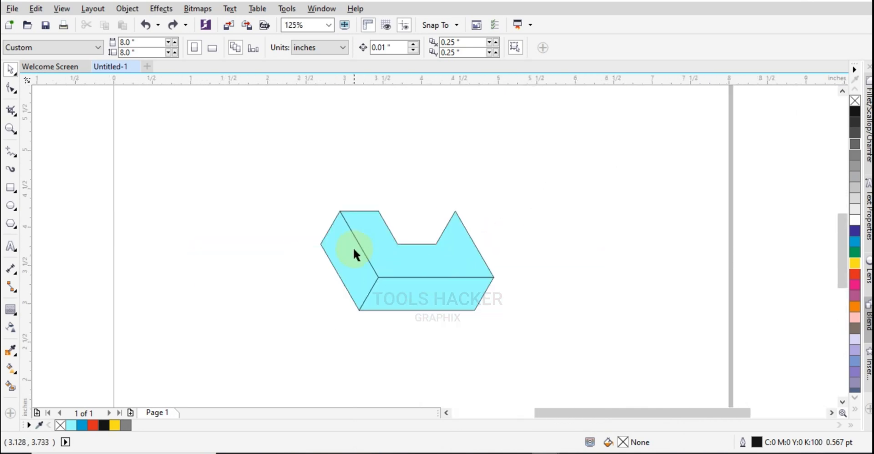
{"action": "left_click", "coordinate": [353, 248]}
{"action": "left_click", "coordinate": [10, 311]}
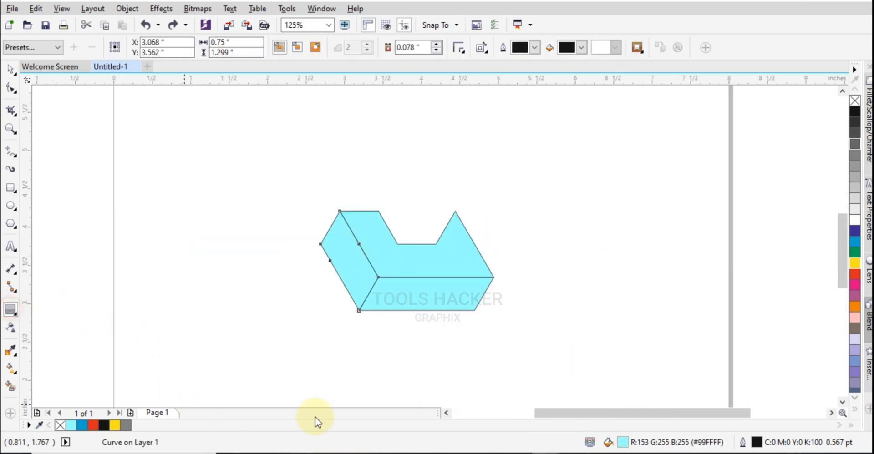
{"action": "left_click", "coordinate": [295, 48]}
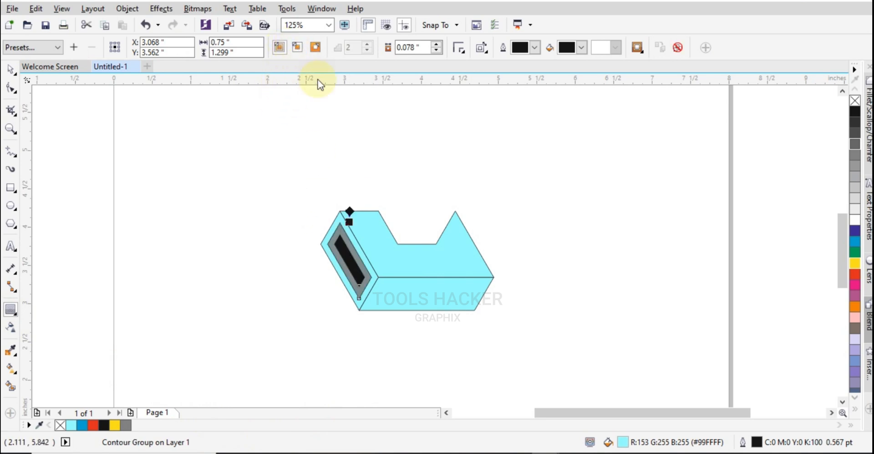
{"action": "left_click", "coordinate": [405, 285]}
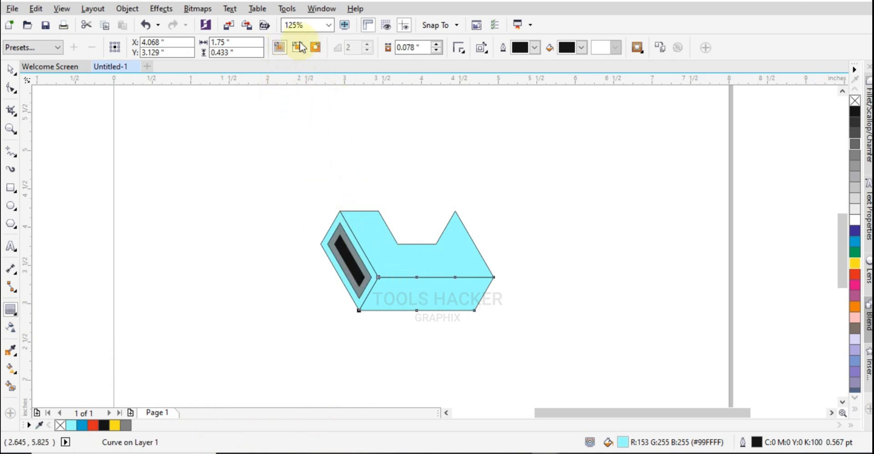
{"action": "left_click", "coordinate": [283, 48]}
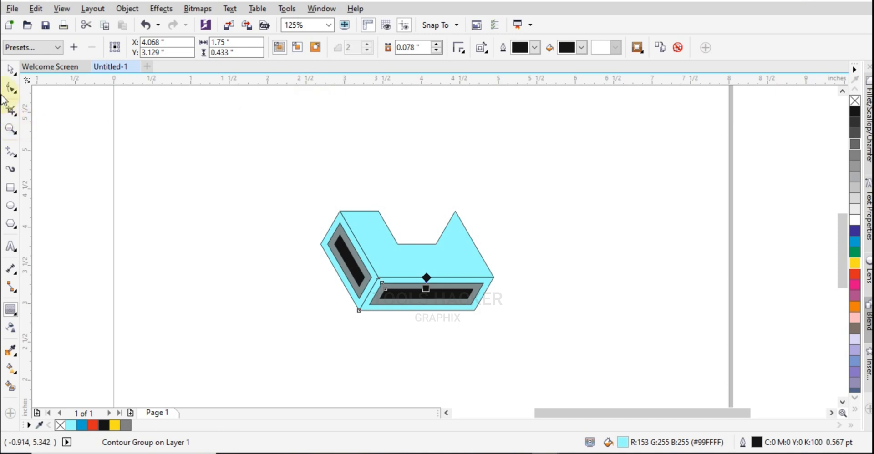
Break apart the contour groups on the bottom face and the left slanted face.
{"action": "left_click", "coordinate": [224, 207]}
{"action": "left_click", "coordinate": [392, 288]}
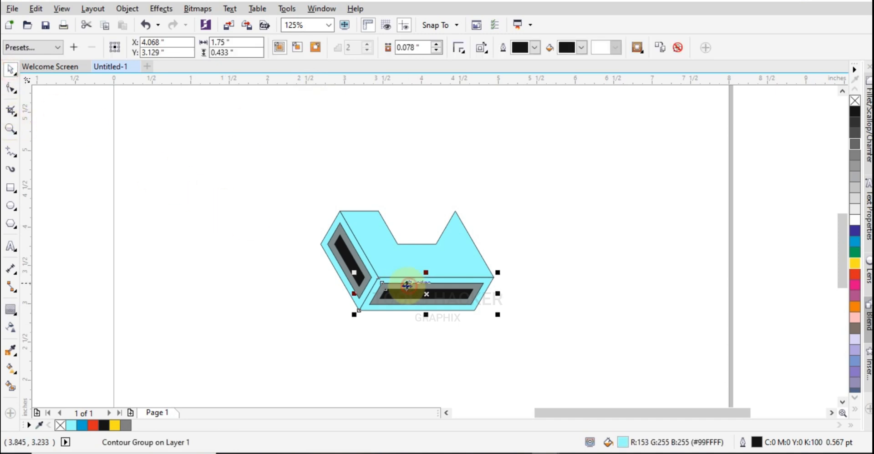
{"action": "scroll", "coordinate": [392, 288], "scroll_direction": "up", "scroll_amount": 1}
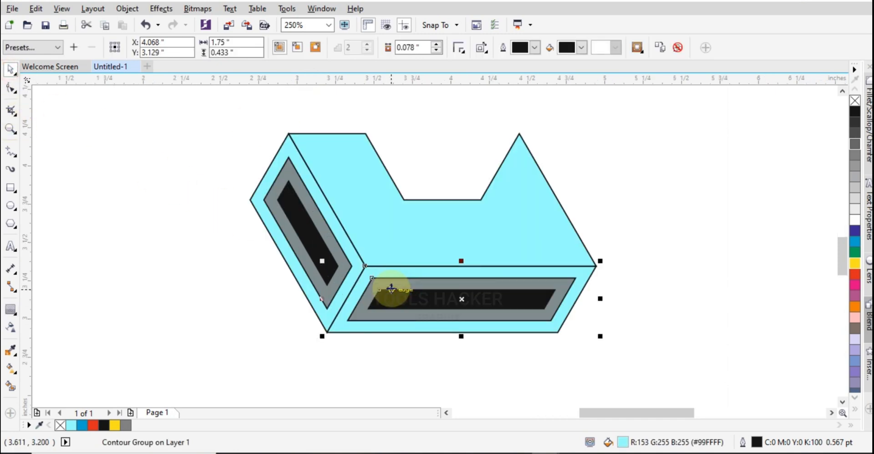
{"action": "right_click", "coordinate": [428, 284]}
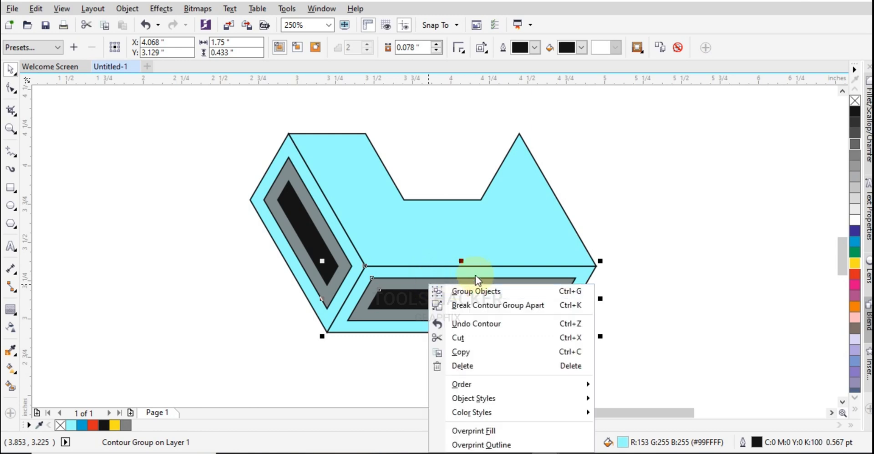
{"action": "left_click", "coordinate": [471, 302]}
{"action": "right_click", "coordinate": [320, 257]}
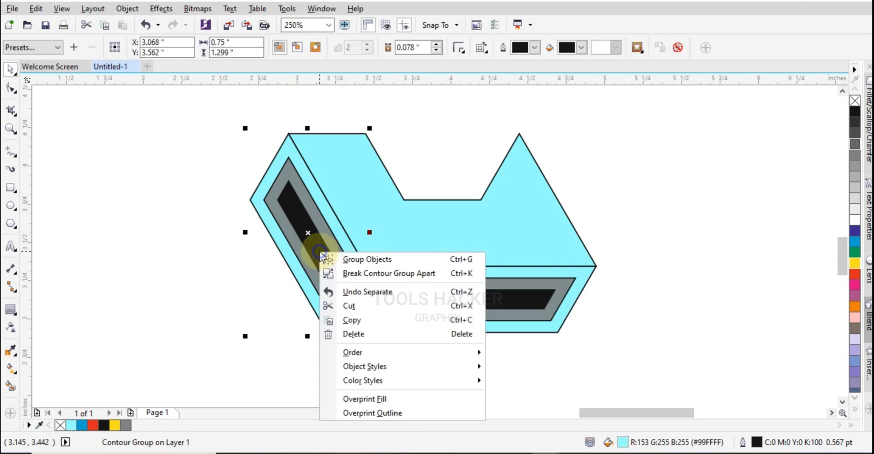
{"action": "left_click", "coordinate": [355, 274]}
{"action": "left_click", "coordinate": [233, 234]}
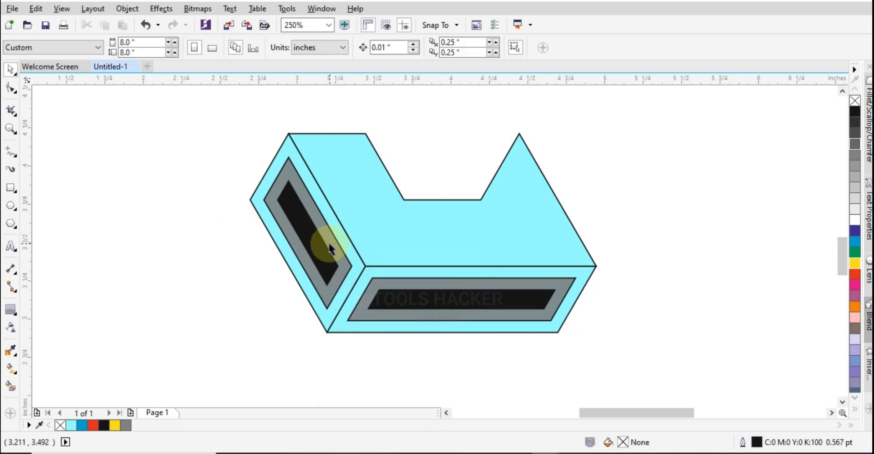
Ungroup the two contour insets on the left slanted face, then the two on the bottom face.
{"action": "left_click", "coordinate": [318, 250]}
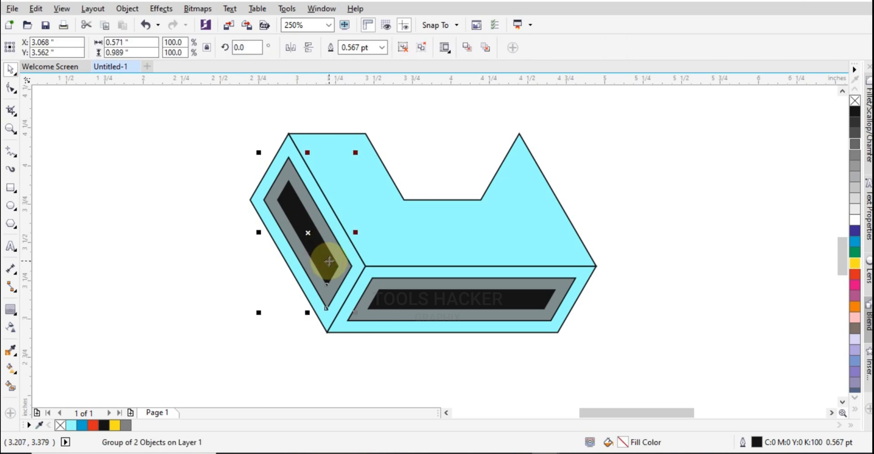
{"action": "key", "text": "ctrl+u"}
{"action": "left_click", "coordinate": [249, 263]}
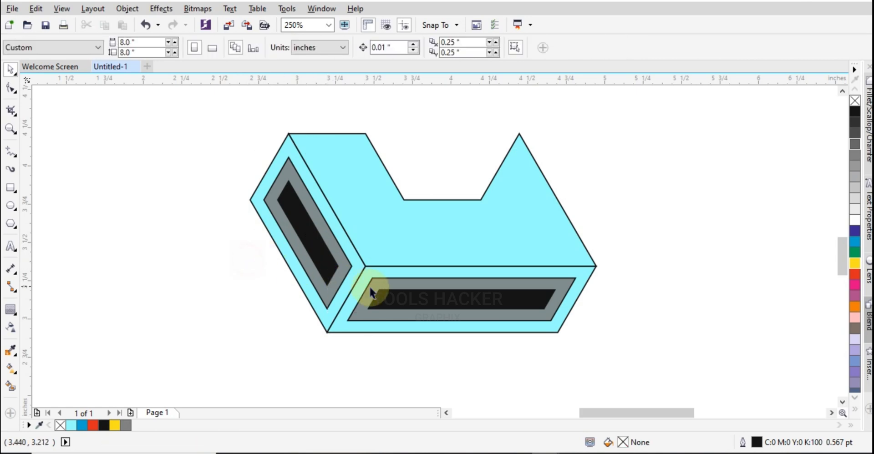
{"action": "left_click", "coordinate": [378, 293]}
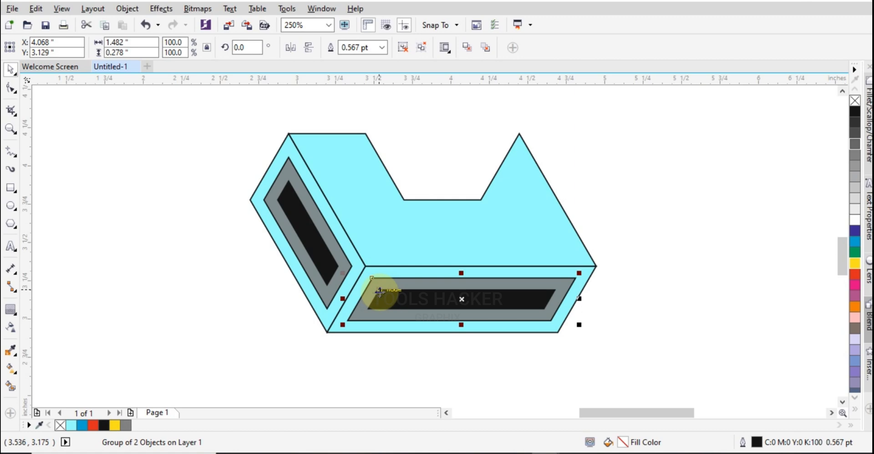
{"action": "key", "text": "ctrl+u"}
{"action": "left_click", "coordinate": [246, 236]}
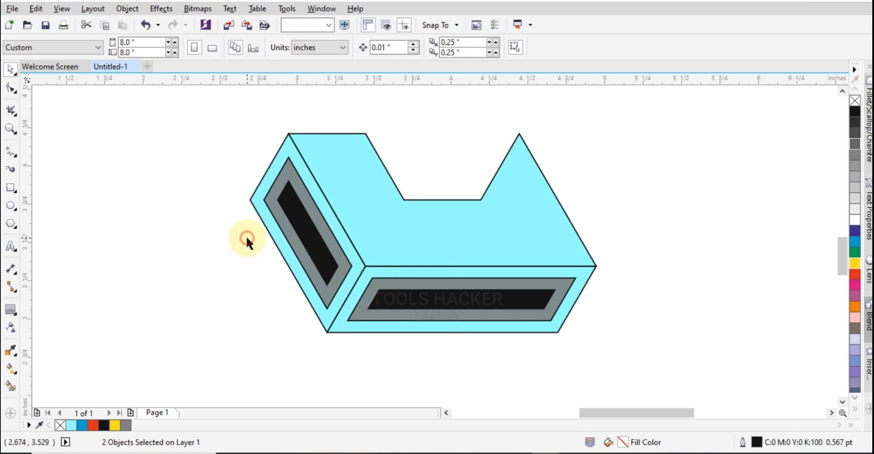
Move the left face's black inset sideways onto the grey inset's right corner, and the bottom face's black inset onto its upper-left corner.
{"action": "left_click", "coordinate": [341, 262]}
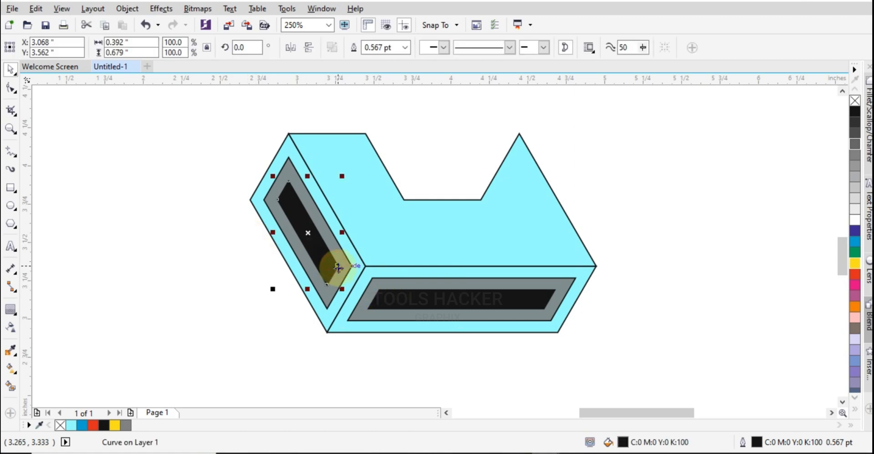
{"action": "scroll", "coordinate": [341, 264], "scroll_direction": "up", "scroll_amount": 2}
{"action": "left_click_drag", "start_coordinate": [336, 265], "coordinate": [363, 265]}
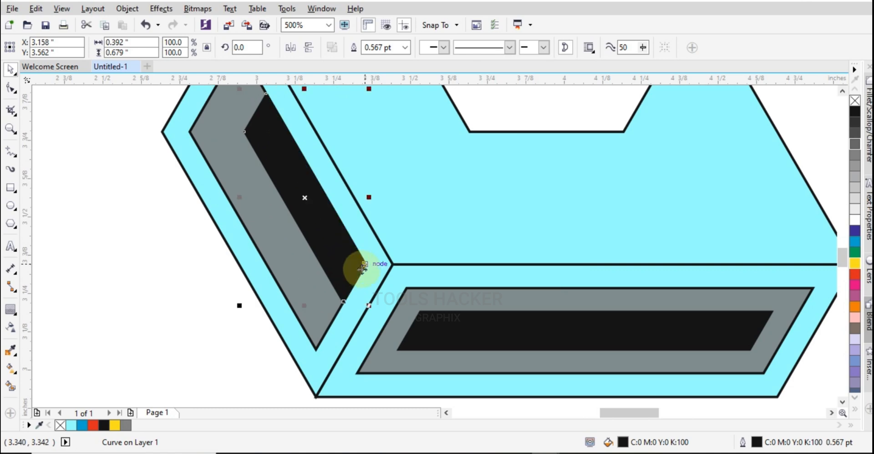
{"action": "left_click", "coordinate": [420, 313]}
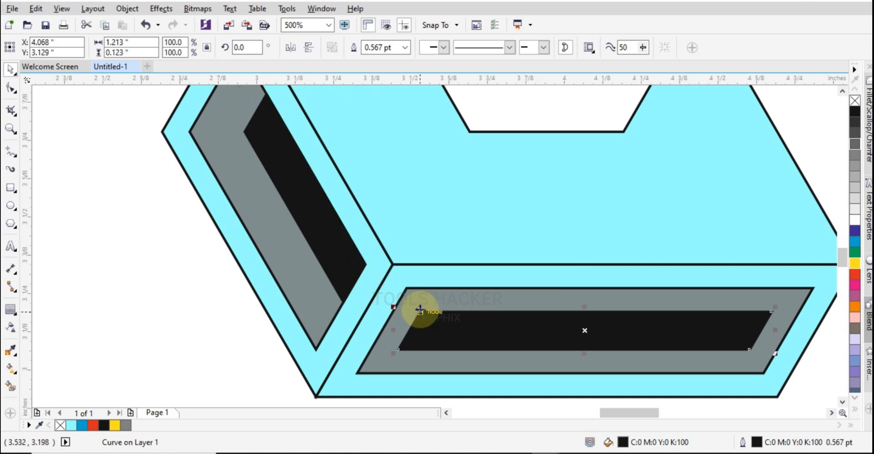
{"action": "left_click_drag", "start_coordinate": [419, 311], "coordinate": [406, 287]}
{"action": "scroll", "coordinate": [432, 307], "scroll_direction": "down", "scroll_amount": 2}
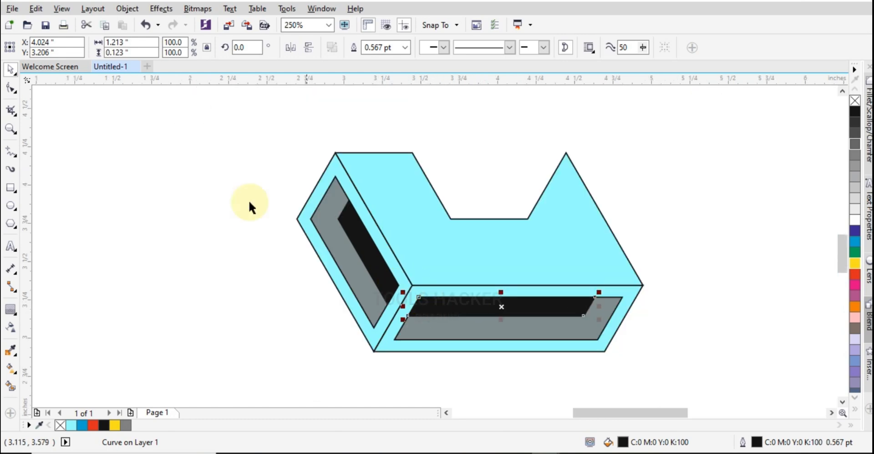
Draw a horizontal straight line about 0.45 inches long across the left face, passing through the grey inset's left corner.
{"action": "left_click", "coordinate": [13, 154]}
{"action": "left_click", "coordinate": [304, 219]}
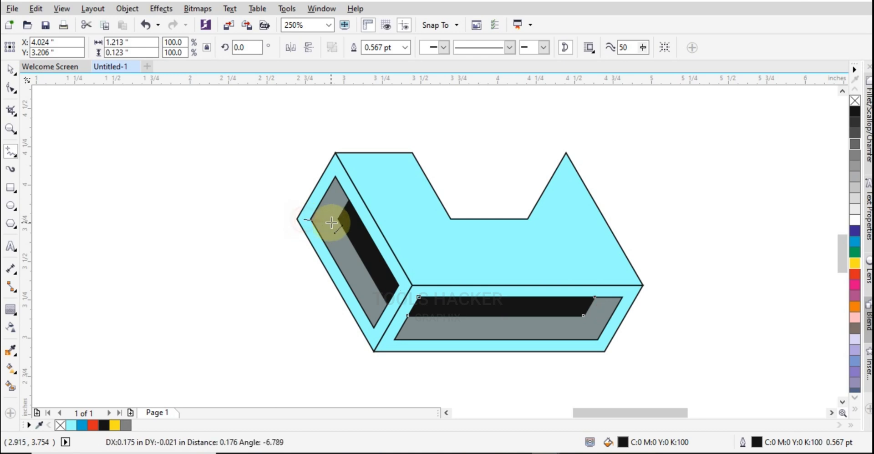
{"action": "left_click", "coordinate": [373, 218]}
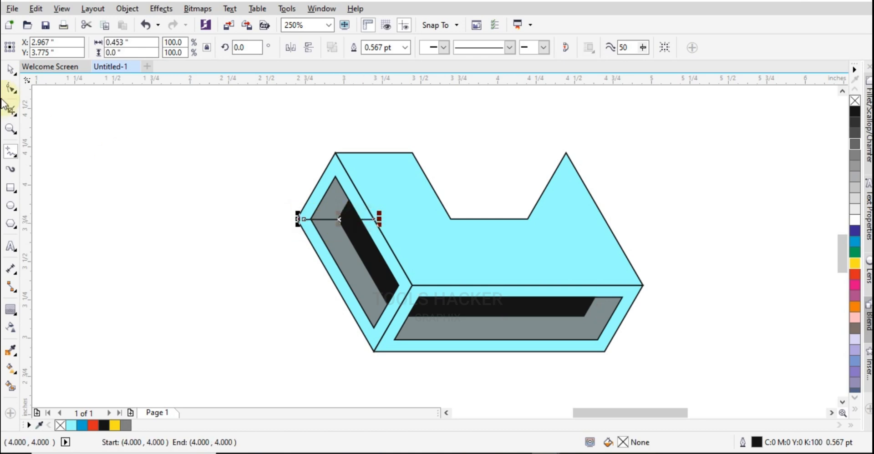
Trim the left face's grey inset with the horizontal line, and remove the line.
{"action": "left_click", "coordinate": [10, 70]}
{"action": "left_click", "coordinate": [337, 205], "text": "shift"}
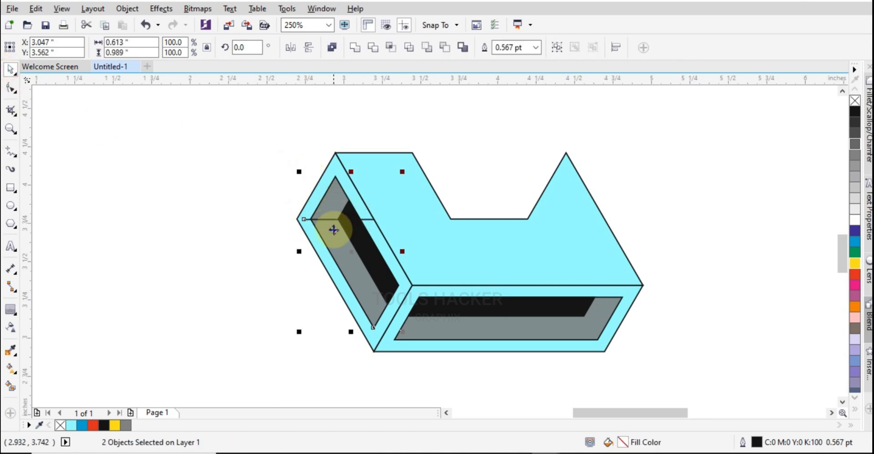
{"action": "left_click", "coordinate": [375, 47]}
{"action": "left_click", "coordinate": [274, 219]}
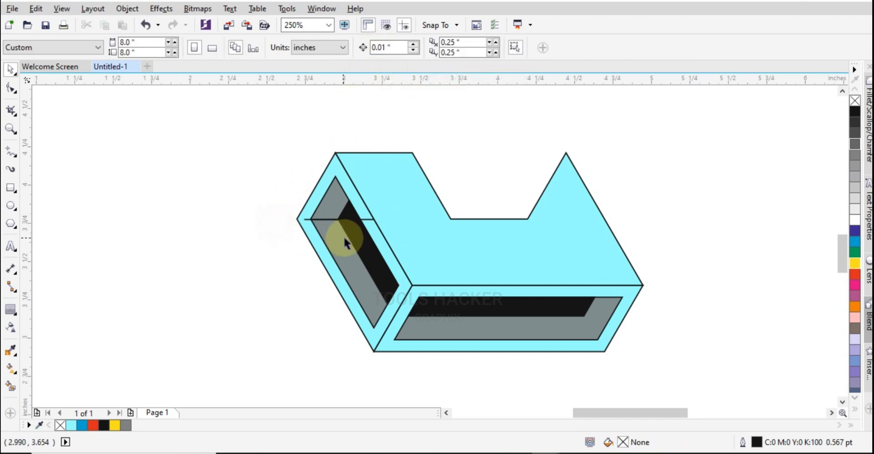
{"action": "left_click", "coordinate": [321, 220]}
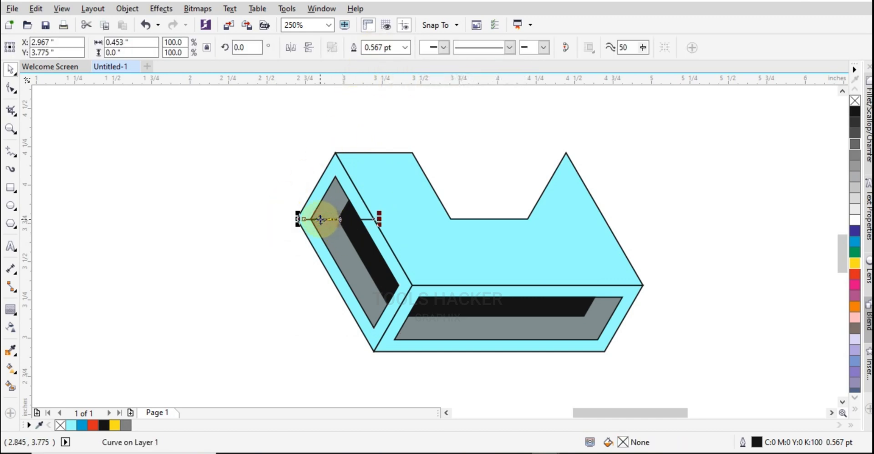
{"action": "key", "text": "Escape"}
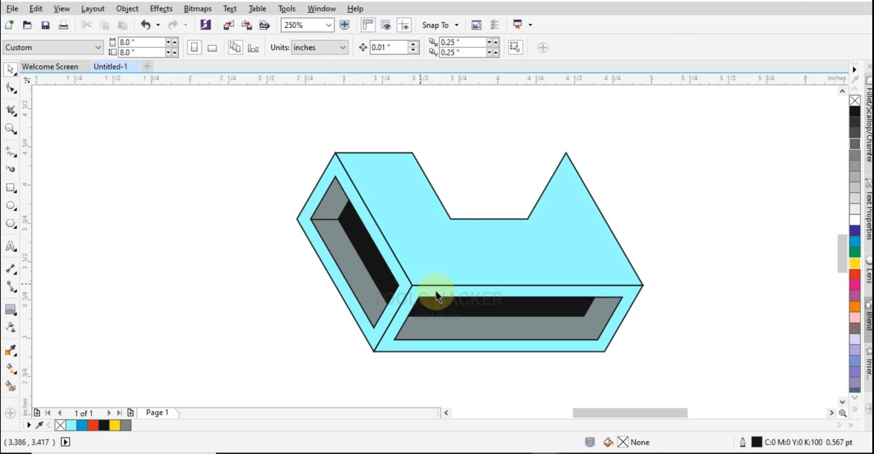
Draw a diagonal line about 0.25 by 0.433 inches from the bottom face's lower-right corner up to its upper edge.
{"action": "left_click", "coordinate": [11, 161]}
{"action": "scroll", "coordinate": [347, 244], "scroll_direction": "up", "scroll_amount": 2}
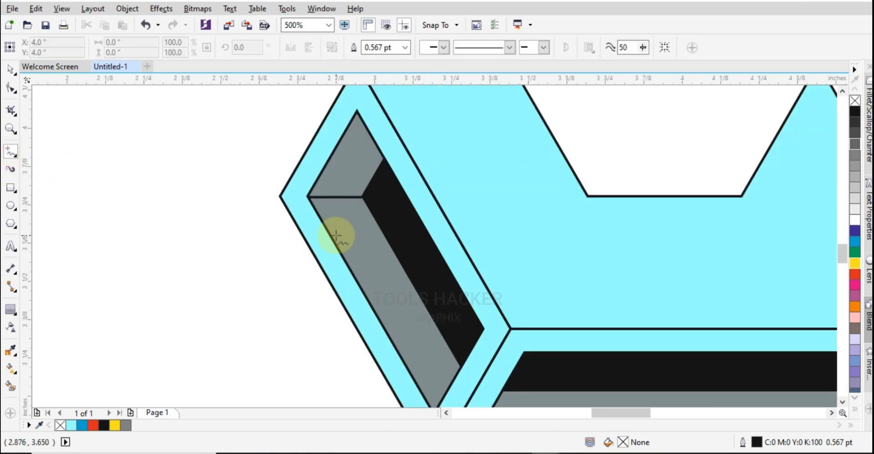
{"action": "scroll", "coordinate": [336, 235], "scroll_direction": "down", "scroll_amount": 2}
{"action": "scroll", "coordinate": [632, 366], "scroll_direction": "up", "scroll_amount": 2}
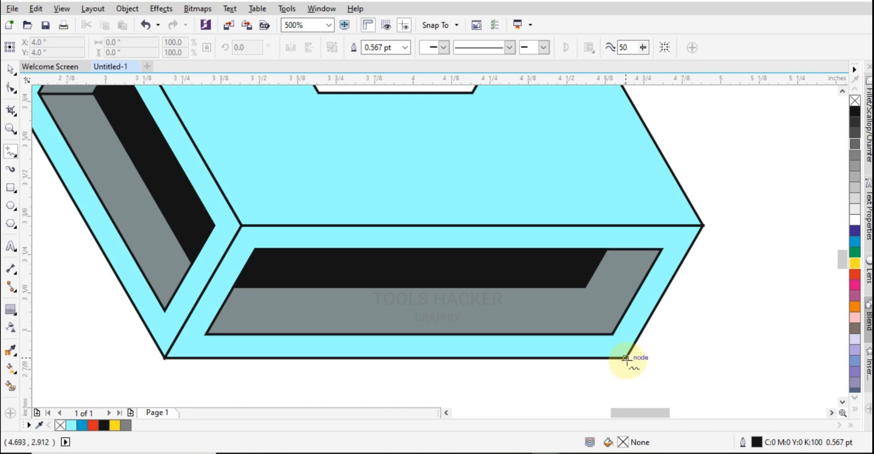
{"action": "left_click_drag", "start_coordinate": [625, 358], "coordinate": [548, 225]}
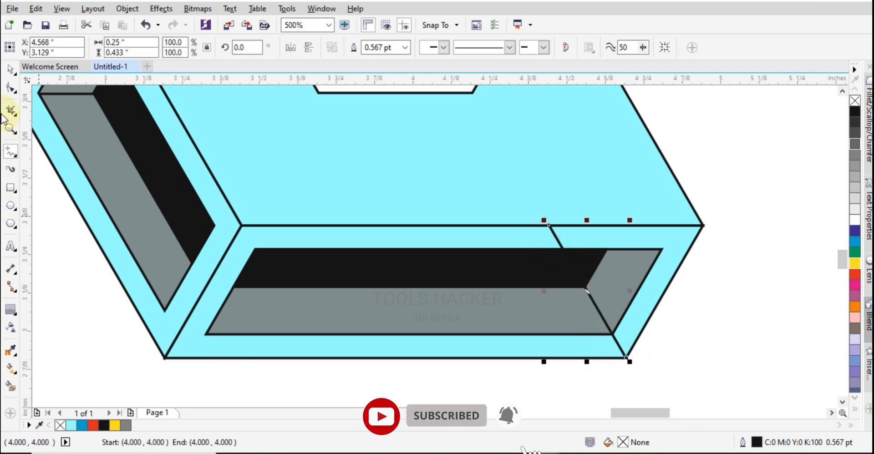
Trim the bottom face's grey inset with the diagonal line, and delete the line.
{"action": "left_click", "coordinate": [10, 70]}
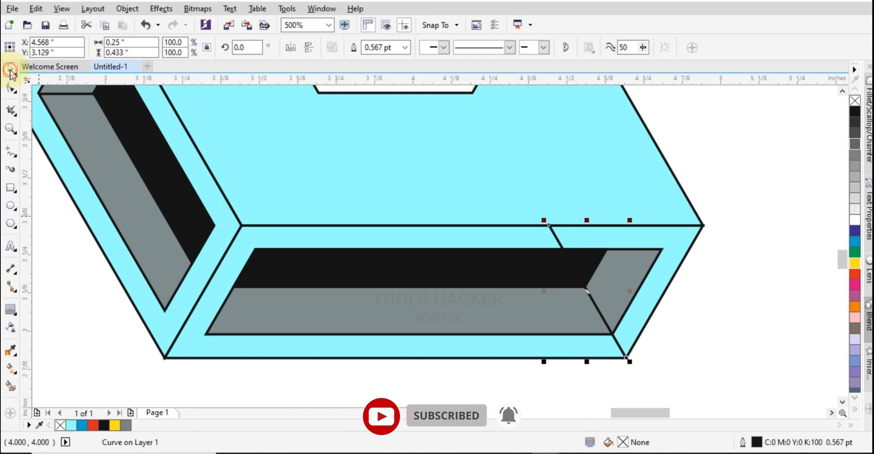
{"action": "left_click", "coordinate": [420, 304], "text": "shift"}
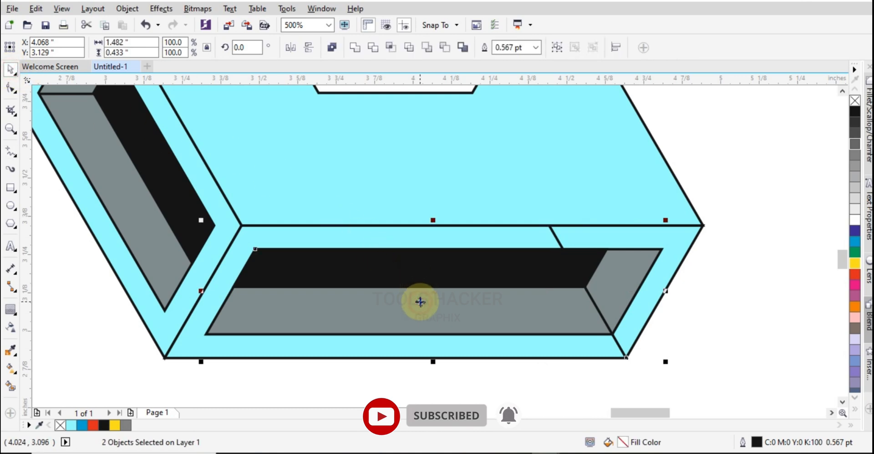
{"action": "left_click", "coordinate": [372, 47]}
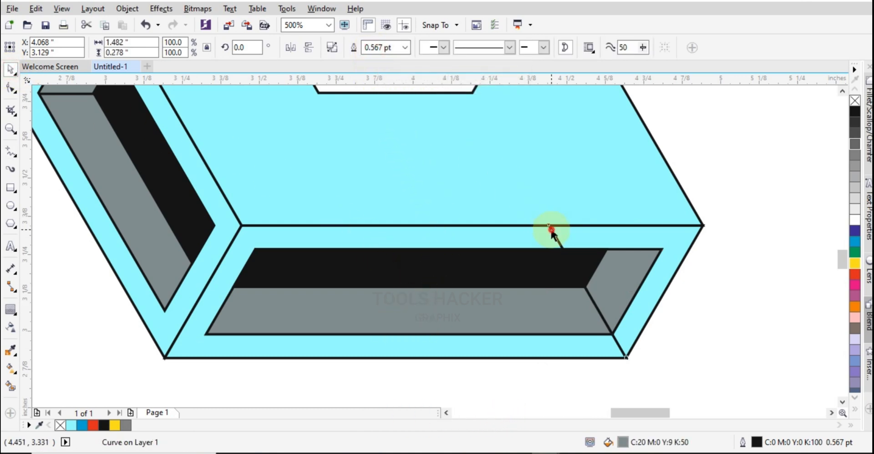
{"action": "left_click", "coordinate": [551, 230]}
{"action": "key", "text": "Delete"}
{"action": "scroll", "coordinate": [531, 255], "scroll_direction": "down", "scroll_amount": 4}
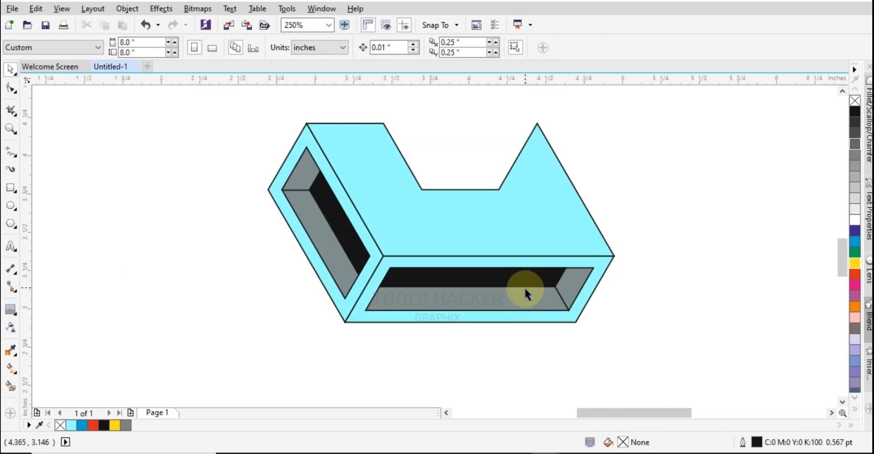
Fill the trimmed grey insets on the bottom and left faces with orange.
{"action": "left_click_drag", "start_coordinate": [598, 170], "coordinate": [395, 305]}
{"action": "left_click", "coordinate": [413, 323]}
{"action": "scroll", "coordinate": [484, 291], "scroll_direction": "up", "scroll_amount": 2}
{"action": "left_click", "coordinate": [485, 293]}
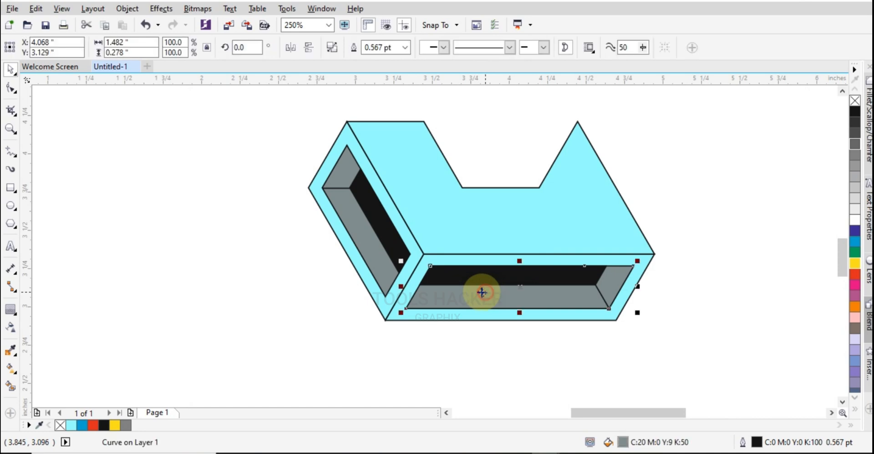
{"action": "left_click", "coordinate": [383, 251], "text": "shift"}
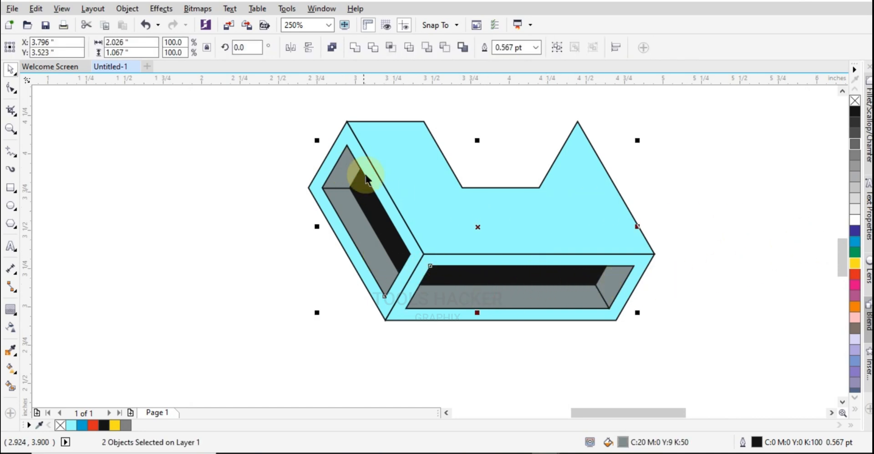
{"action": "left_click", "coordinate": [854, 306]}
{"action": "left_click", "coordinate": [685, 273]}
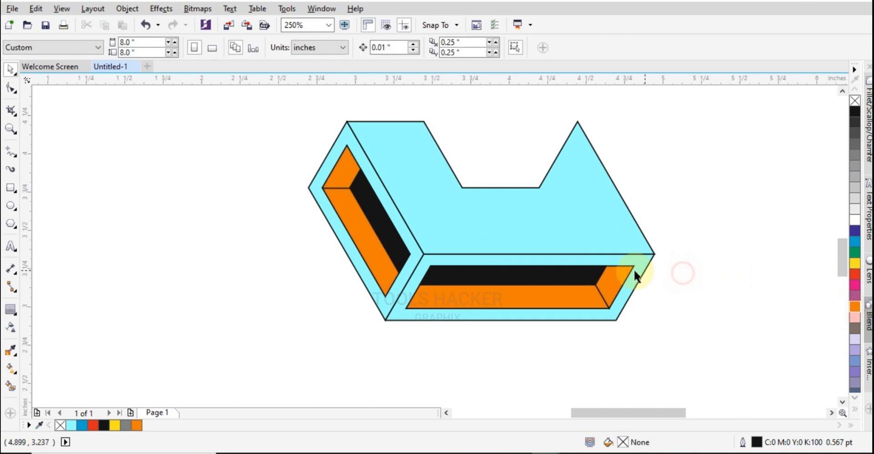
Break apart the orange inset curves on the bottom face and the left slanted face.
{"action": "left_click", "coordinate": [614, 285]}
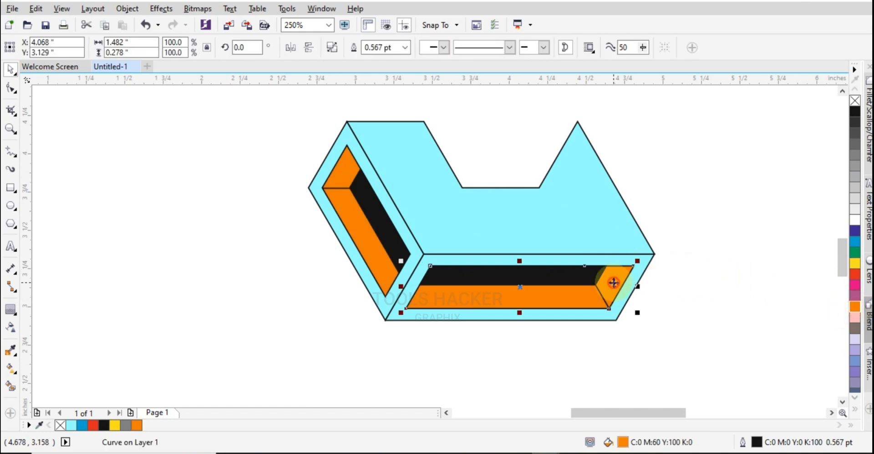
{"action": "right_click", "coordinate": [579, 298]}
{"action": "left_click", "coordinate": [620, 171]}
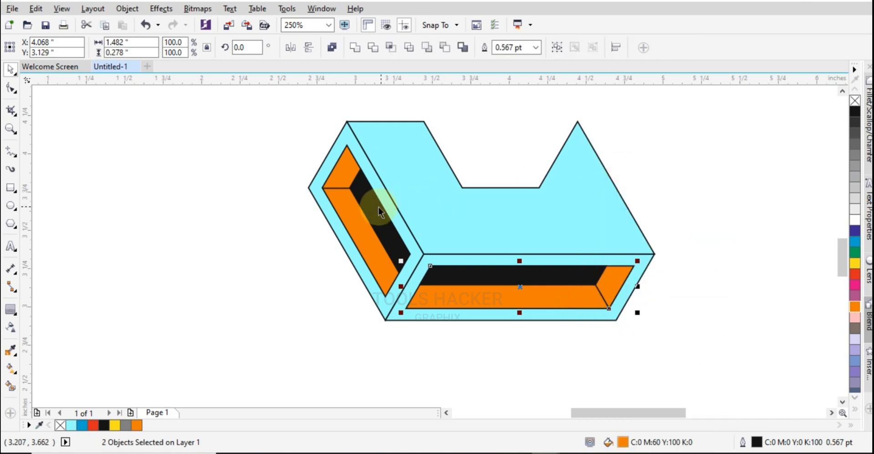
{"action": "right_click", "coordinate": [358, 219]}
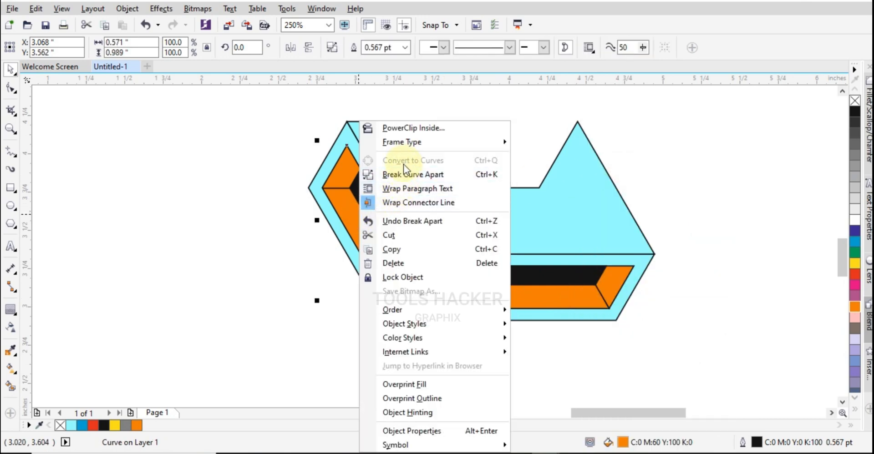
{"action": "left_click", "coordinate": [404, 177]}
{"action": "left_click", "coordinate": [225, 228]}
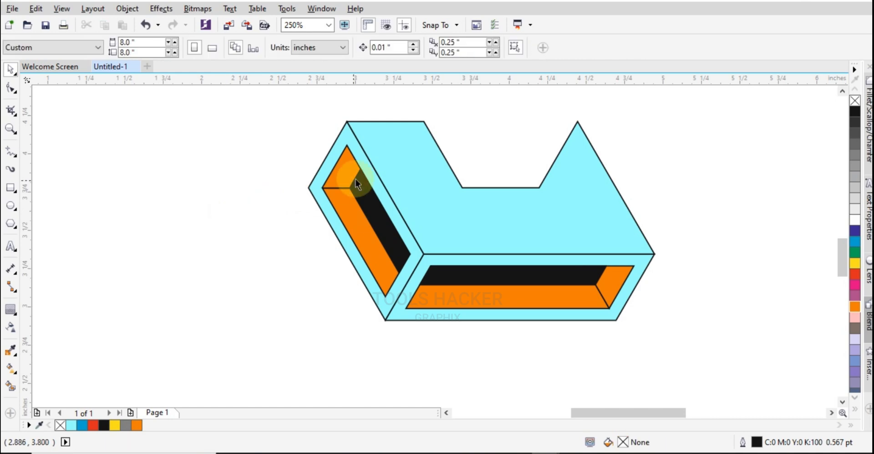
Try moving the separated upper piece of the left face's orange inset sideways.
{"action": "left_click", "coordinate": [346, 174]}
{"action": "left_click_drag", "start_coordinate": [359, 187], "coordinate": [372, 187]}
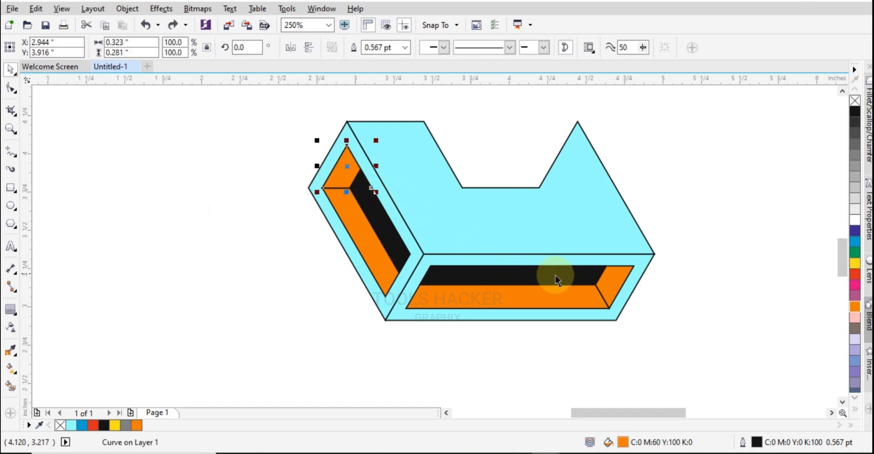
{"action": "left_click", "coordinate": [609, 286]}
{"action": "left_click", "coordinate": [663, 240]}
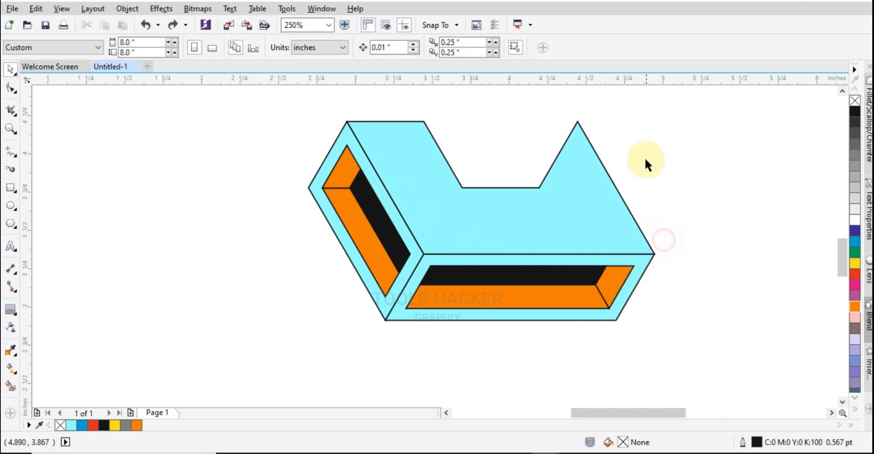
Group the entire shape and create two copies, each rotated a further 120° about the notch's upper-left corner, forming a three-armed logo.
{"action": "left_click_drag", "start_coordinate": [576, 159], "coordinate": [284, 350]}
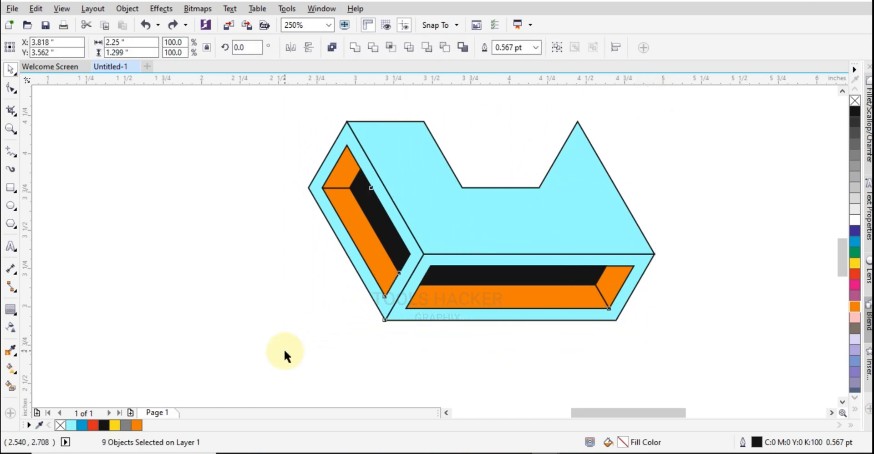
{"action": "key", "text": "ctrl+g"}
{"action": "left_click", "coordinate": [412, 258]}
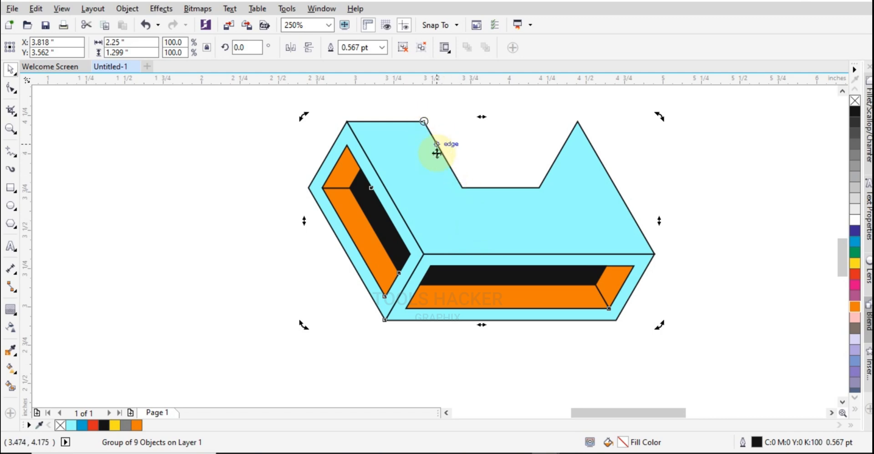
{"action": "scroll", "coordinate": [453, 257], "scroll_direction": "down", "scroll_amount": 2}
{"action": "scroll", "coordinate": [454, 259], "scroll_direction": "down", "scroll_amount": 1}
{"action": "scroll", "coordinate": [450, 234], "scroll_direction": "up", "scroll_amount": 2}
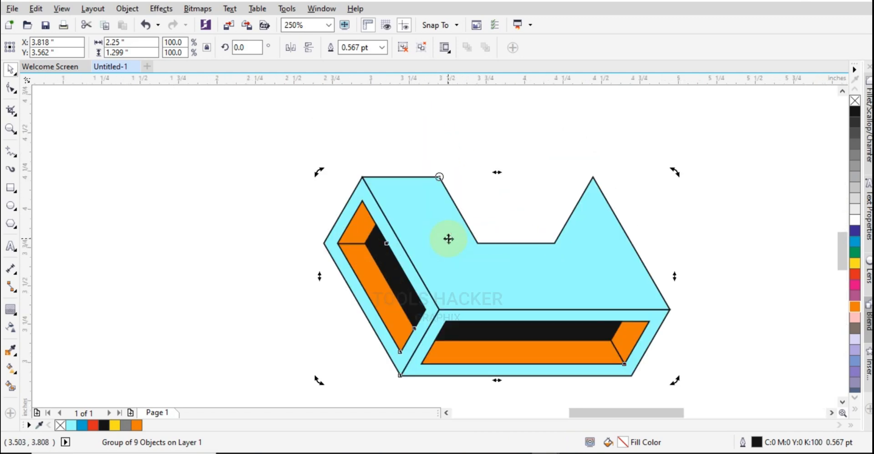
{"action": "scroll", "coordinate": [447, 247], "scroll_direction": "down", "scroll_amount": 2}
{"action": "mouse_move", "coordinate": [381, 316]}
{"action": "left_mouse_down"}
{"action": "mouse_move", "coordinate": [420, 307]}
{"action": "mouse_move", "coordinate": [464, 265]}
{"action": "mouse_move", "coordinate": [474, 212]}
{"action": "left_mouse_up"}
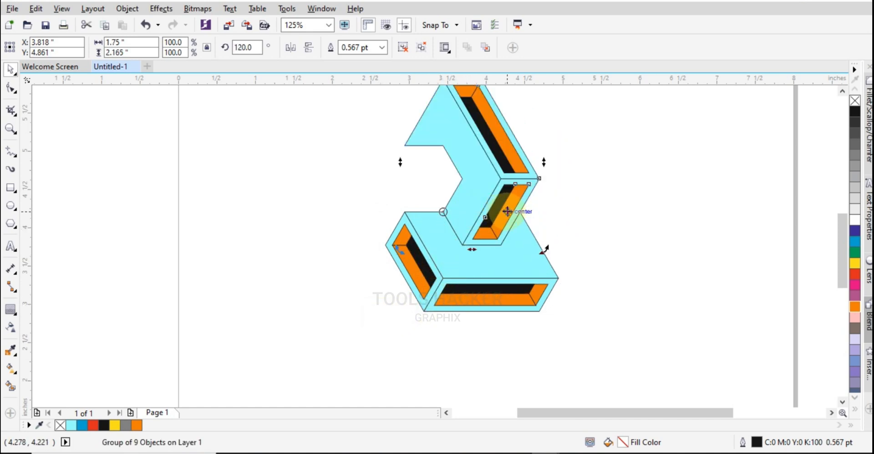
{"action": "key", "text": "ctrl+r"}
{"action": "left_click", "coordinate": [581, 205]}
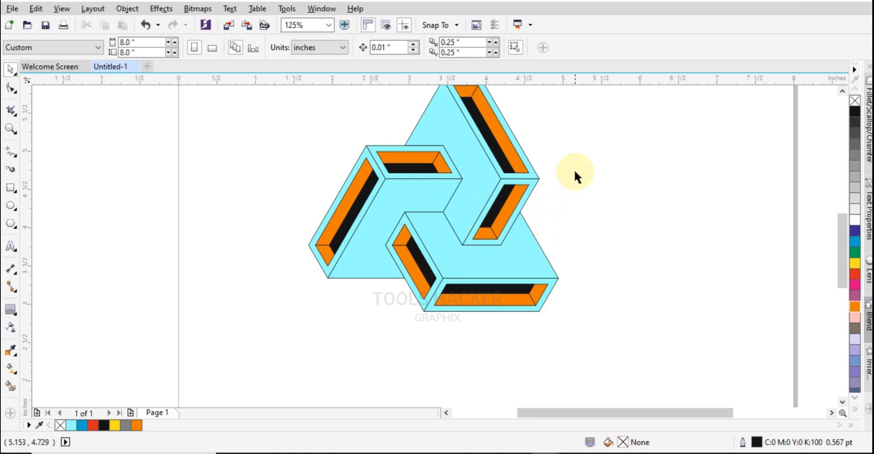
Group the three arms of the logo and center the group on the page.
{"action": "scroll", "coordinate": [575, 173], "scroll_direction": "down", "scroll_amount": 2}
{"action": "left_click_drag", "start_coordinate": [611, 108], "coordinate": [405, 267]}
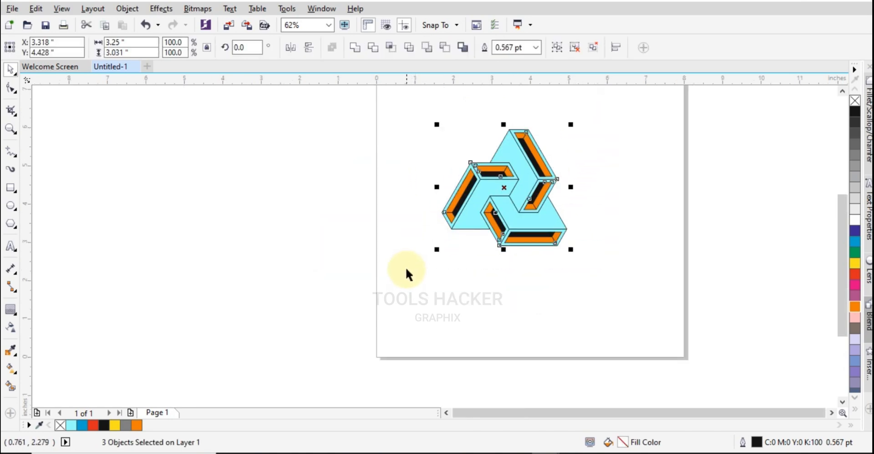
{"action": "key", "text": "ctrl+g"}
{"action": "key", "text": "p"}
{"action": "scroll", "coordinate": [566, 214], "scroll_direction": "up", "scroll_amount": 1}
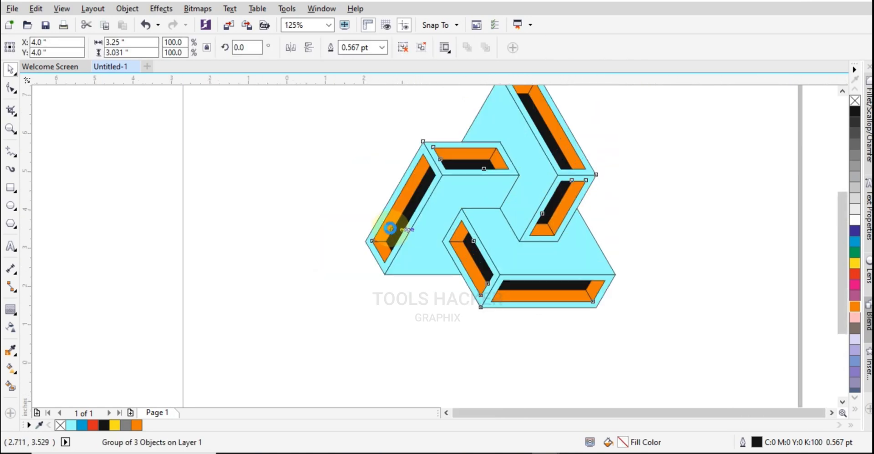
{"action": "scroll", "coordinate": [391, 230], "scroll_direction": "down", "scroll_amount": 1}
{"action": "scroll", "coordinate": [443, 225], "scroll_direction": "up", "scroll_amount": 1}
Ungroup the logo into its three arms, and ungroup all the arms into separate faces and insets.
{"action": "key", "text": "ctrl+u"}
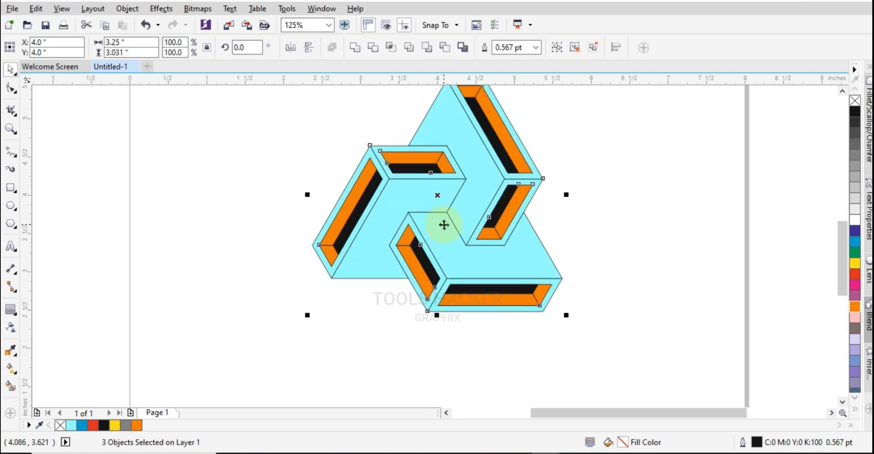
{"action": "left_click", "coordinate": [593, 209]}
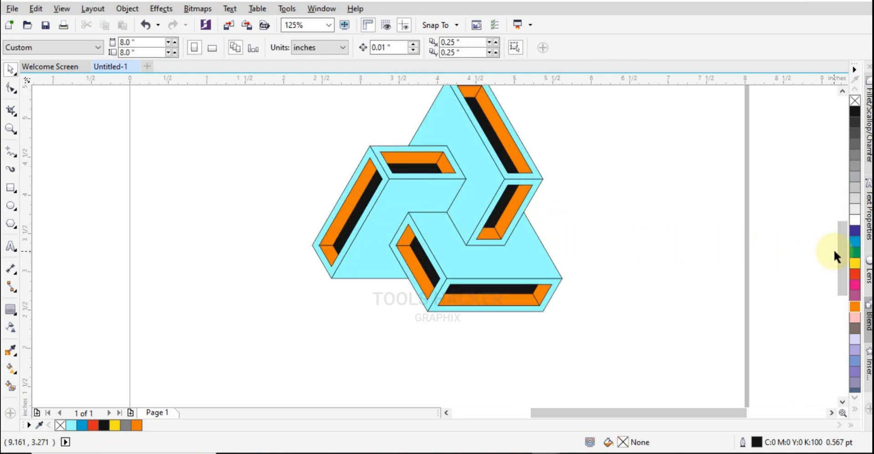
{"action": "scroll", "coordinate": [840, 250], "scroll_direction": "up", "scroll_amount": 3}
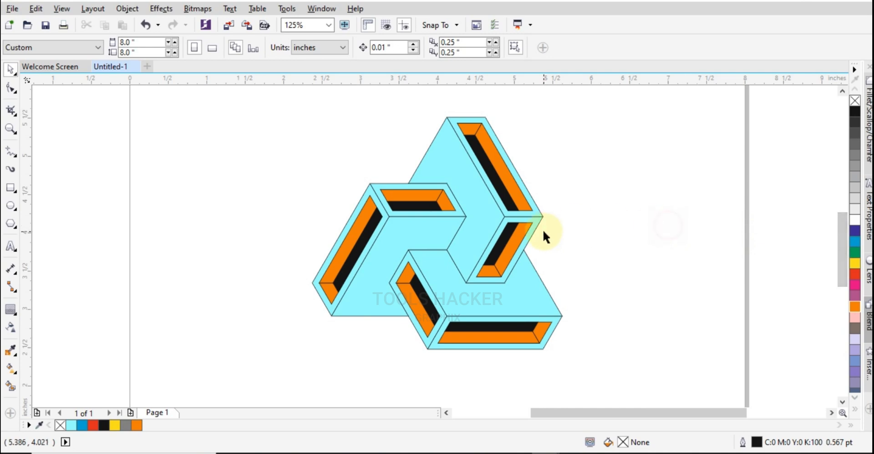
{"action": "left_click", "coordinate": [383, 212]}
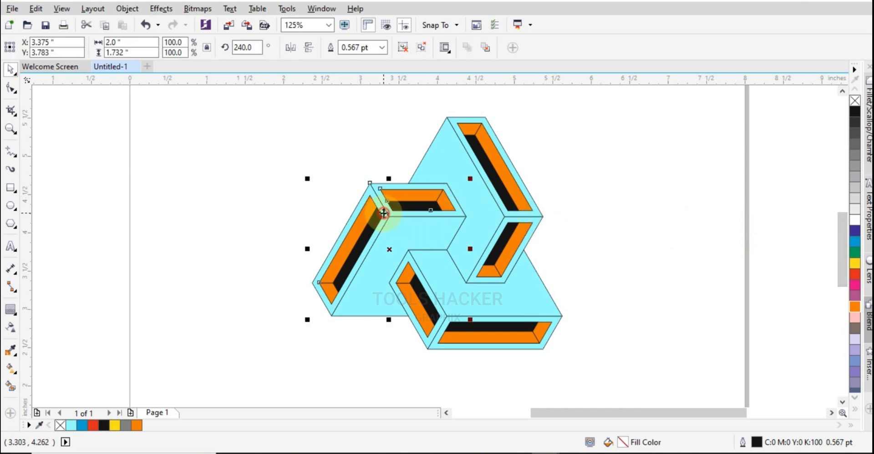
{"action": "mouse_move", "coordinate": [288, 97]}
{"action": "left_mouse_down"}
{"action": "mouse_move", "coordinate": [451, 214]}
{"action": "mouse_move", "coordinate": [560, 359]}
{"action": "left_mouse_up"}
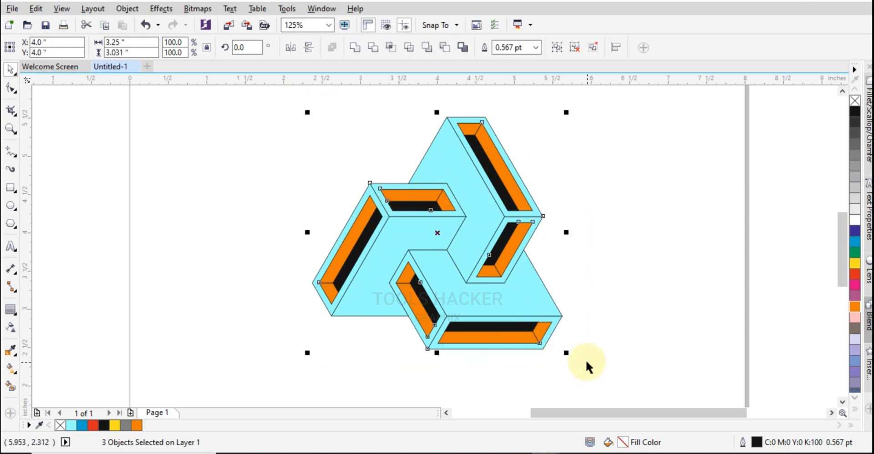
{"action": "key", "text": "ctrl+u"}
{"action": "left_click", "coordinate": [586, 213]}
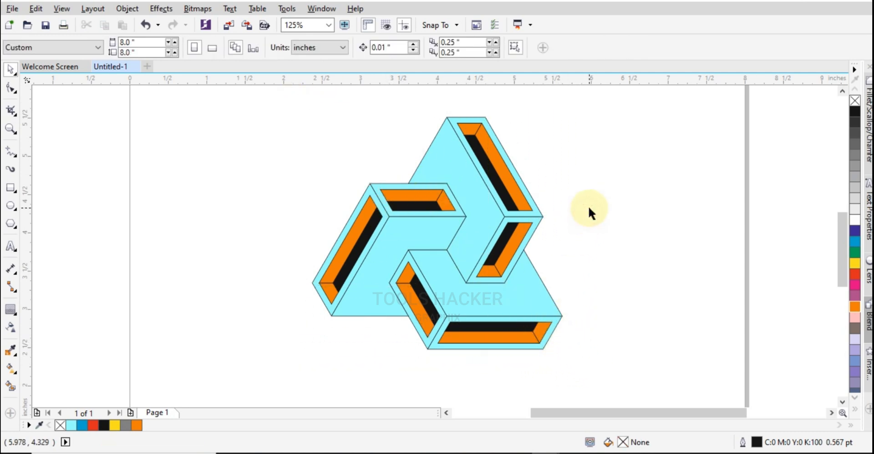
Fill the left arm's slanted frame, the upper arm's broad face, its two right-hand orange insets and the other arms' right inset ends with C100 M100 Y100 K100 black.
{"action": "left_click", "coordinate": [369, 192]}
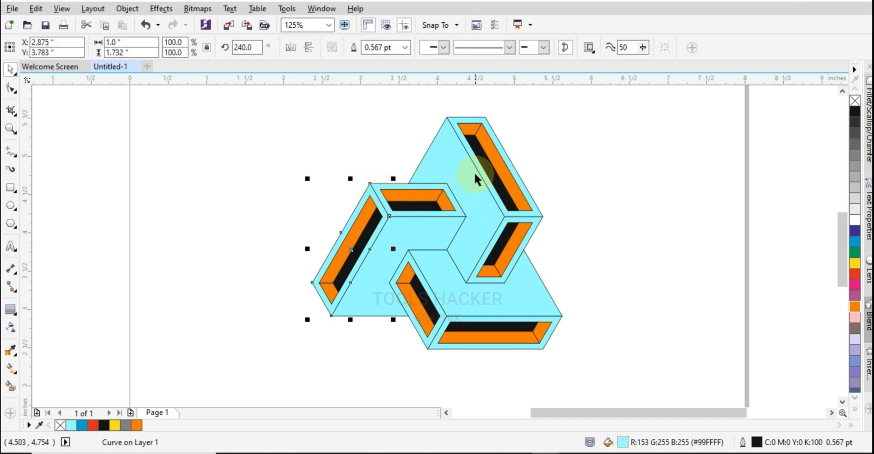
{"action": "left_click", "coordinate": [465, 162], "text": "shift"}
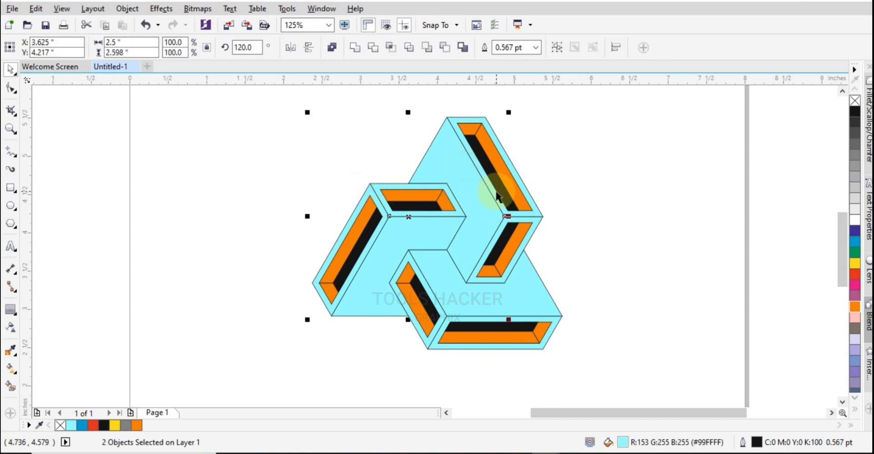
{"action": "left_click", "coordinate": [446, 208], "text": "shift"}
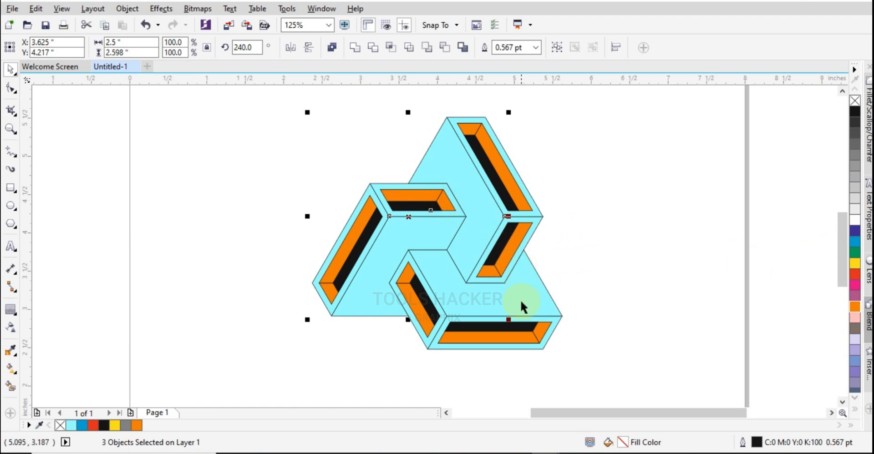
{"action": "left_click", "coordinate": [539, 335], "text": "shift"}
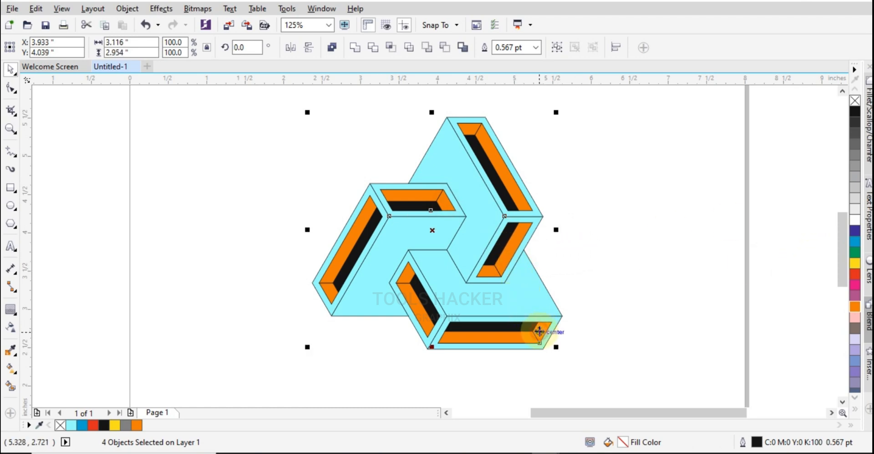
{"action": "left_click", "coordinate": [513, 184], "text": "shift"}
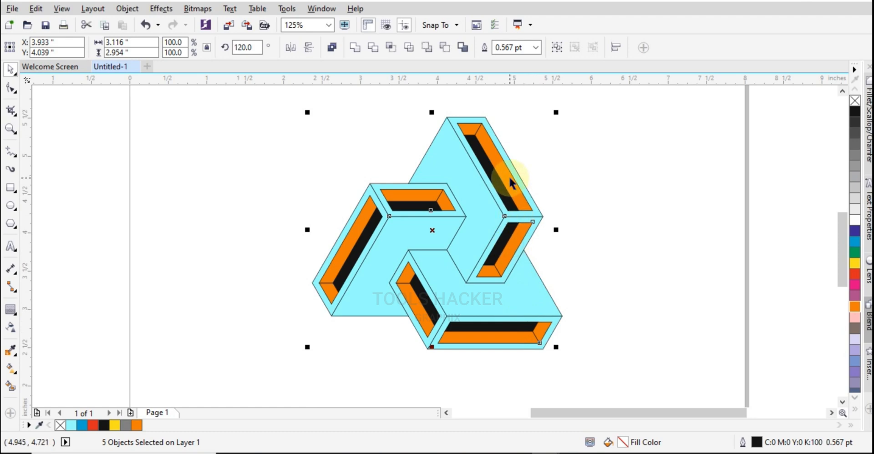
{"action": "left_click", "coordinate": [511, 180], "text": "shift"}
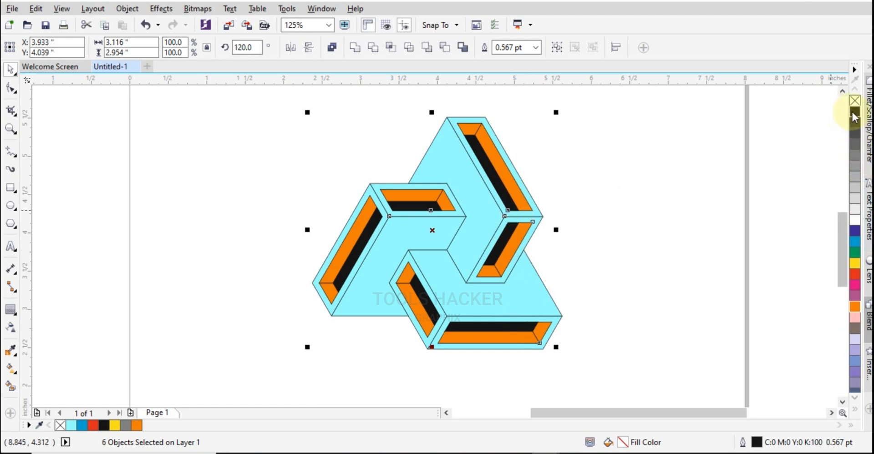
{"action": "left_click", "coordinate": [854, 410]}
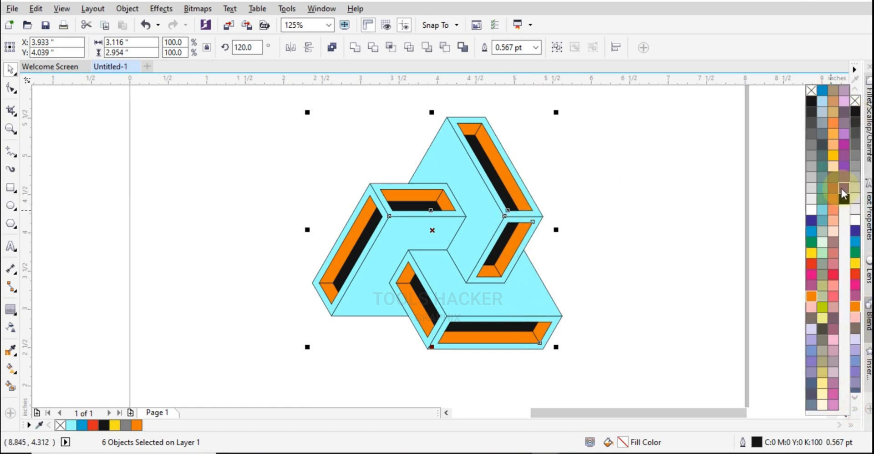
{"action": "left_click", "coordinate": [844, 199]}
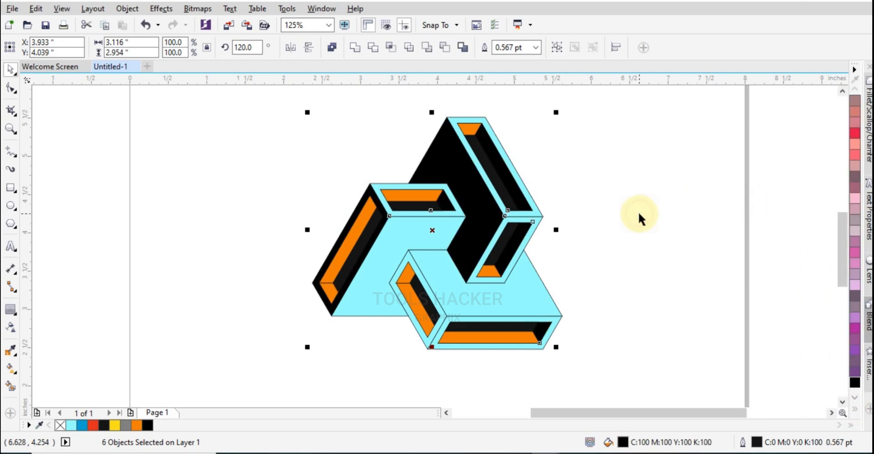
{"action": "left_click", "coordinate": [618, 185]}
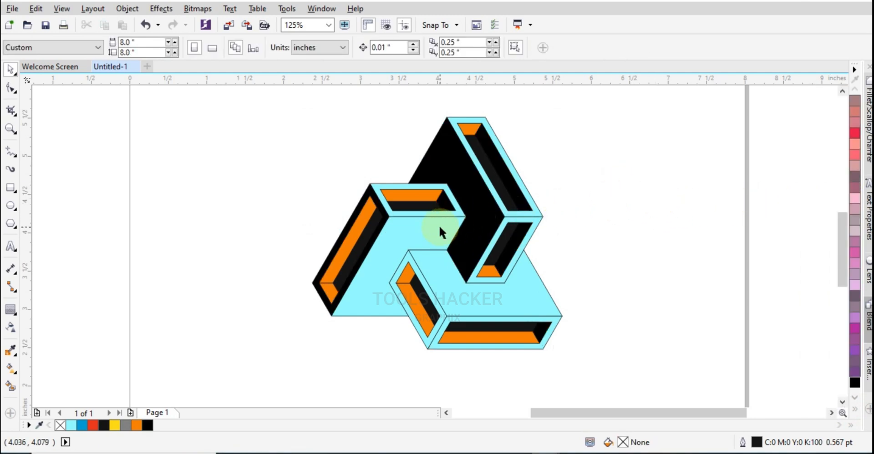
{"action": "left_click", "coordinate": [431, 186]}
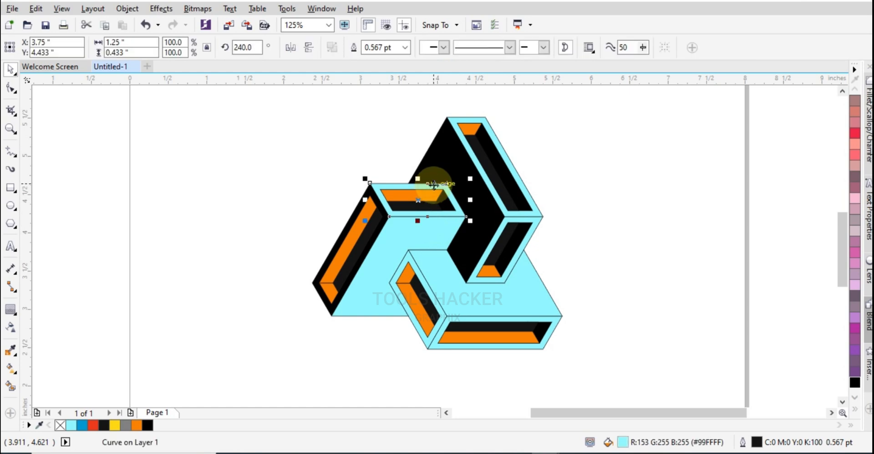
{"action": "left_click", "coordinate": [477, 161], "text": "shift"}
{"action": "left_click", "coordinate": [575, 150]}
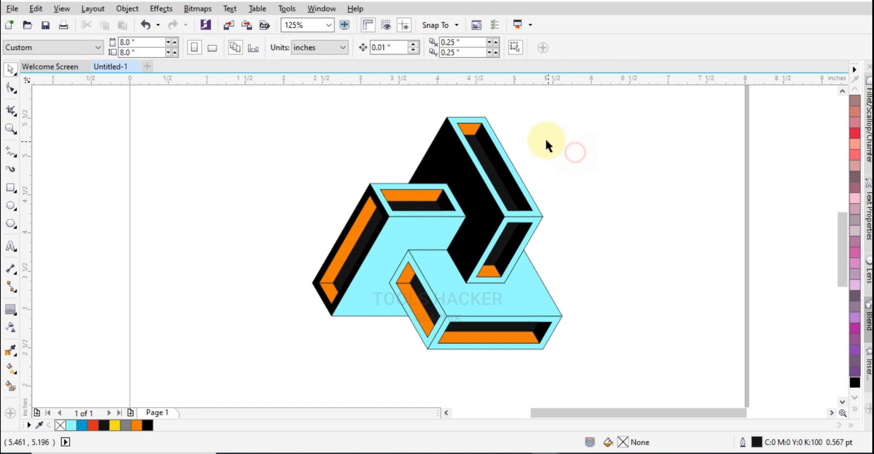
Fill the left and upper arms' top frames, the lower arm's broad face and long orange insets, and the other arms' lower inset ends with 20% black.
{"action": "left_click", "coordinate": [451, 119]}
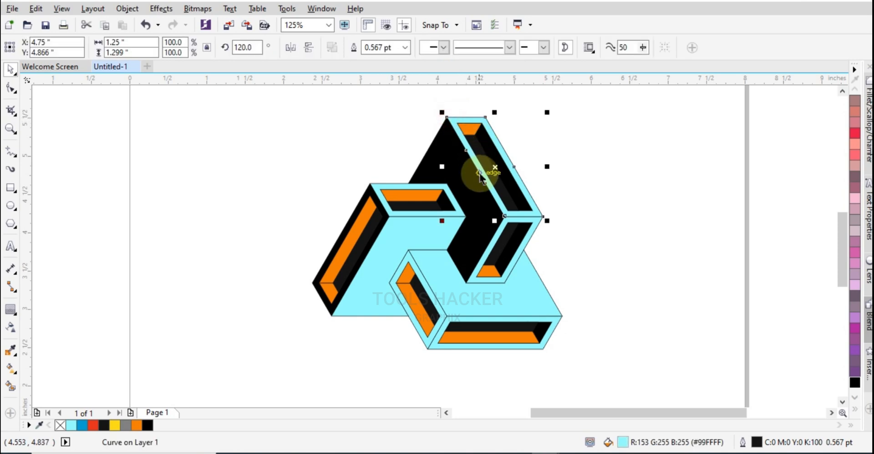
{"action": "left_click", "coordinate": [459, 215], "text": "shift"}
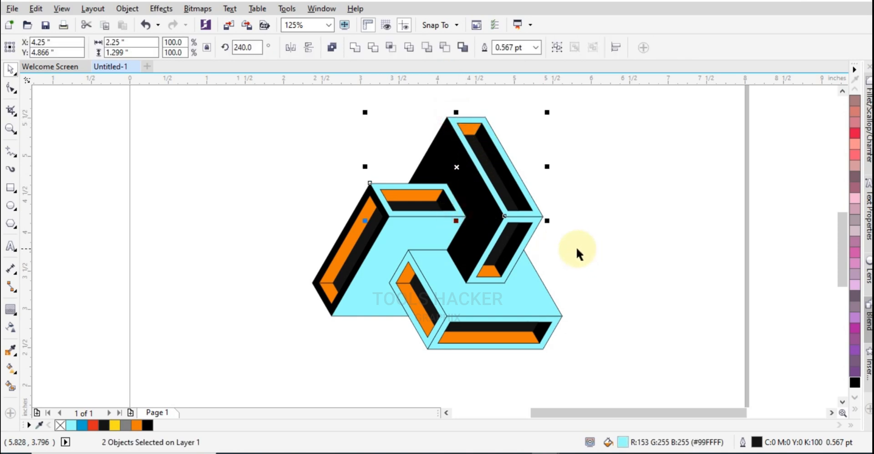
{"action": "left_click", "coordinate": [494, 273], "text": "shift"}
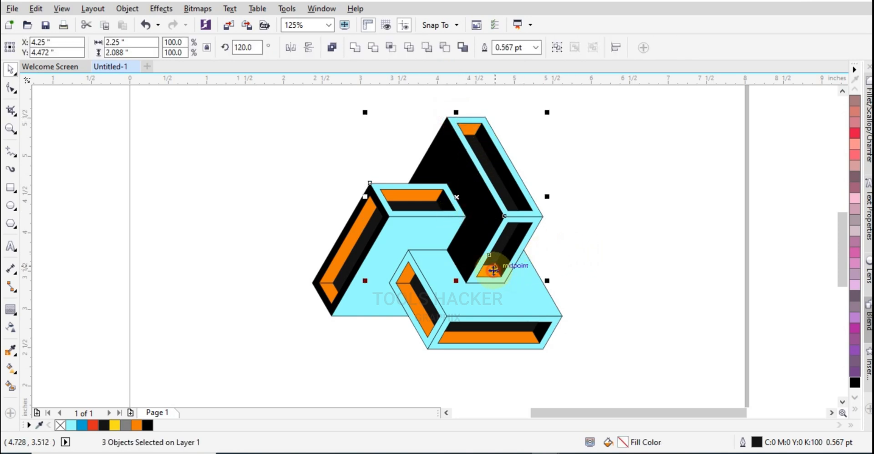
{"action": "left_click", "coordinate": [512, 308], "text": "shift"}
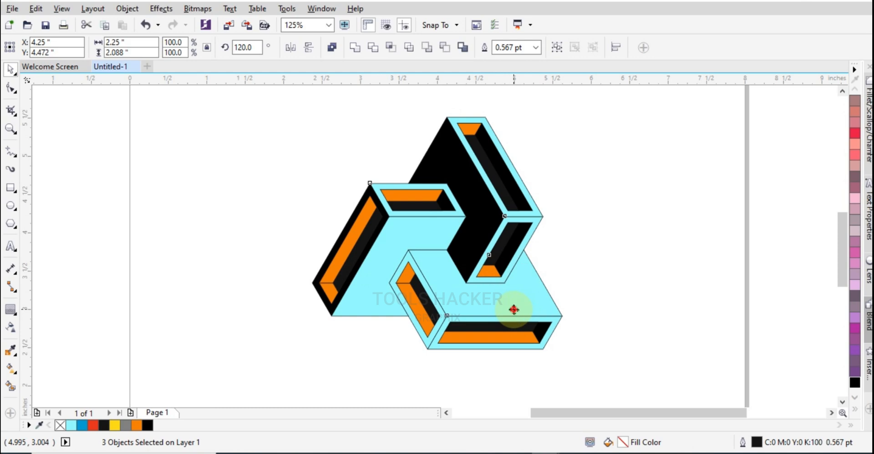
{"action": "left_click", "coordinate": [508, 338], "text": "shift"}
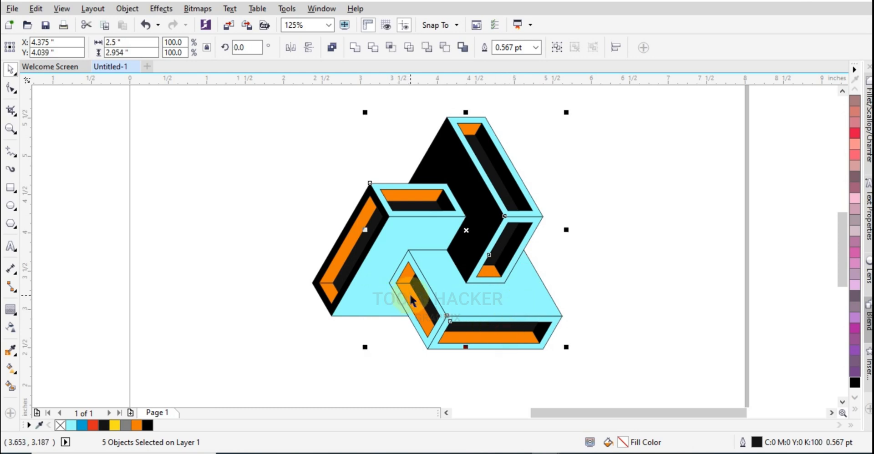
{"action": "left_click", "coordinate": [328, 292], "text": "shift"}
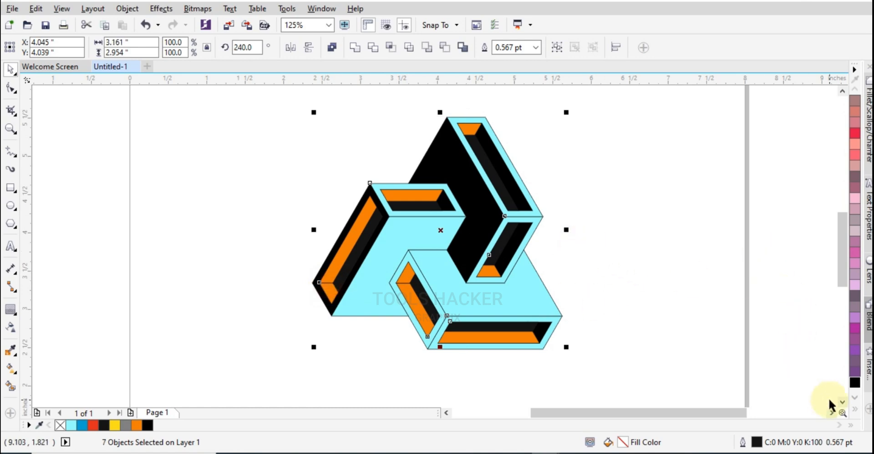
{"action": "left_click", "coordinate": [854, 410]}
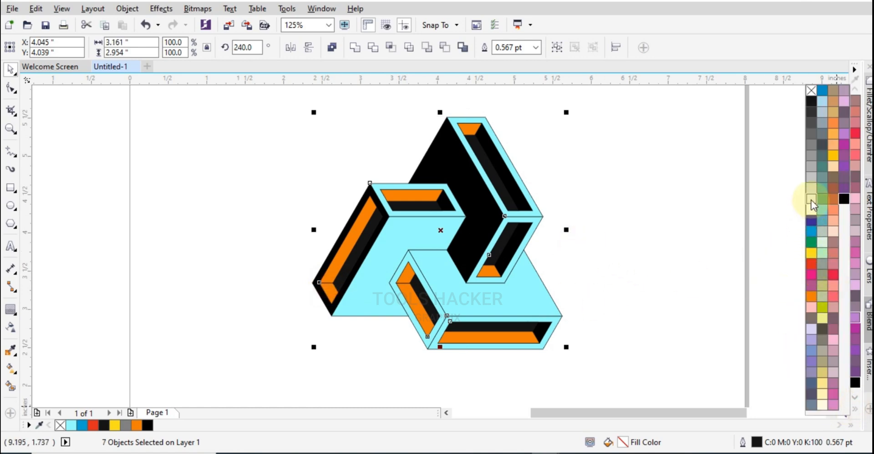
{"action": "left_click", "coordinate": [812, 189]}
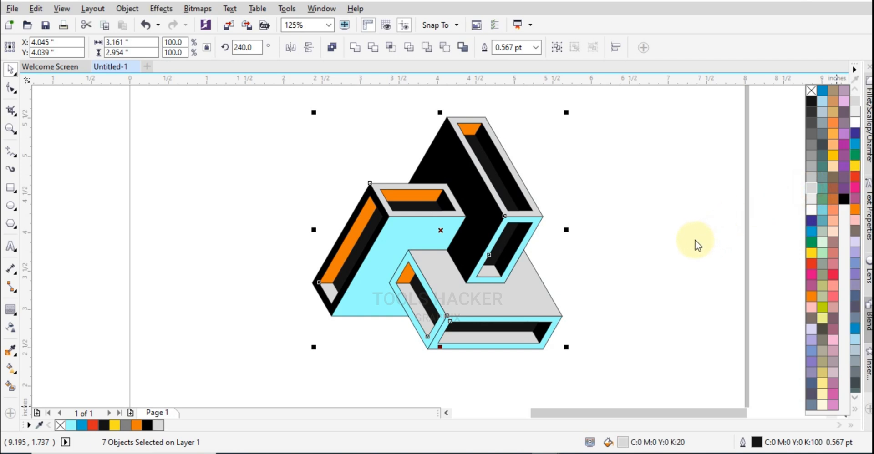
{"action": "left_click", "coordinate": [682, 244]}
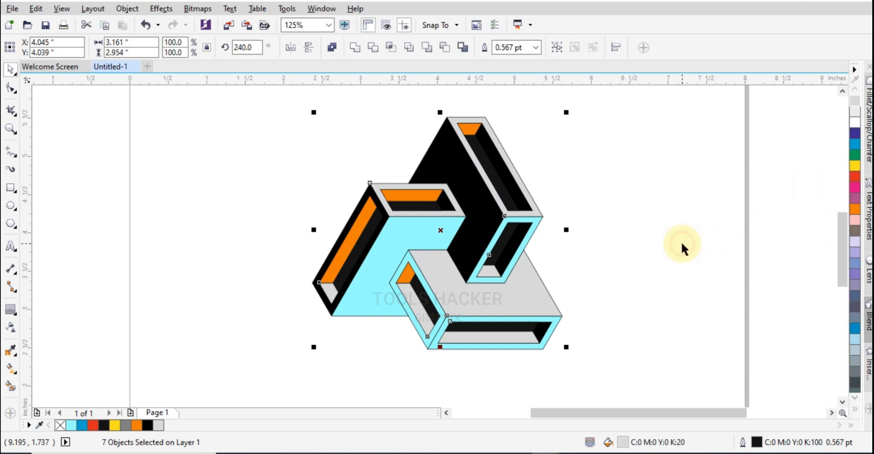
{"action": "left_click", "coordinate": [682, 236]}
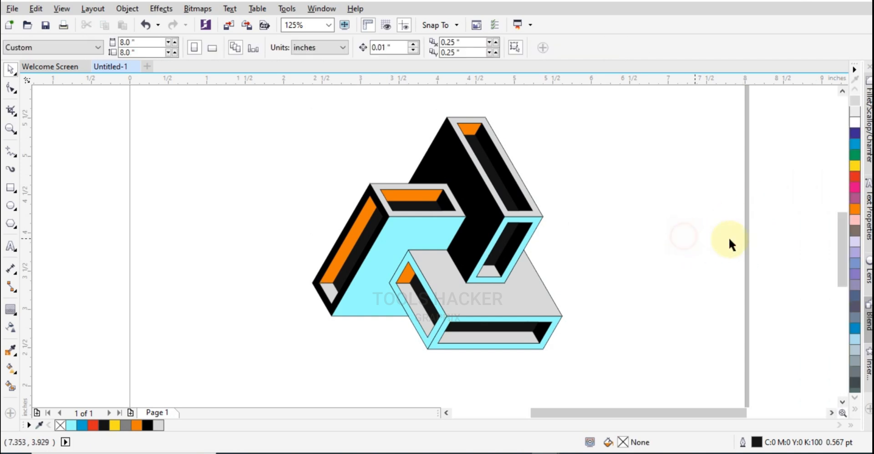
Fill the lower arm's left slanted frame with C100 M100 Y100 K100 black.
{"action": "left_click", "coordinate": [407, 233]}
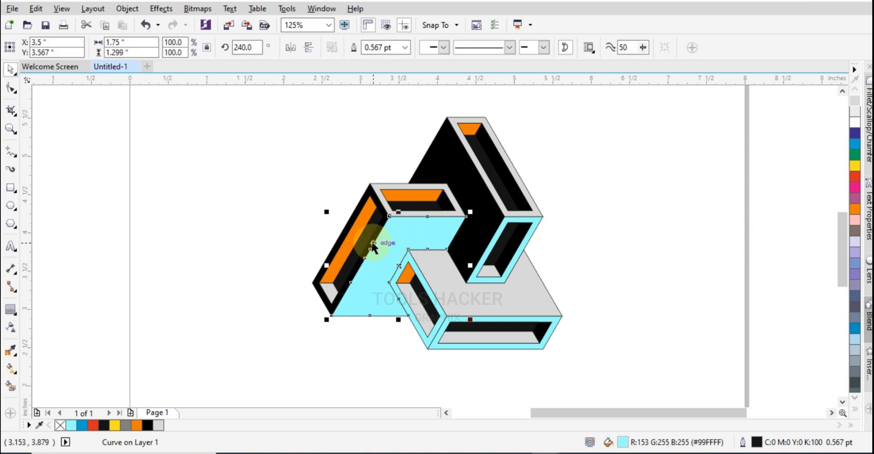
{"action": "left_click", "coordinate": [441, 316]}
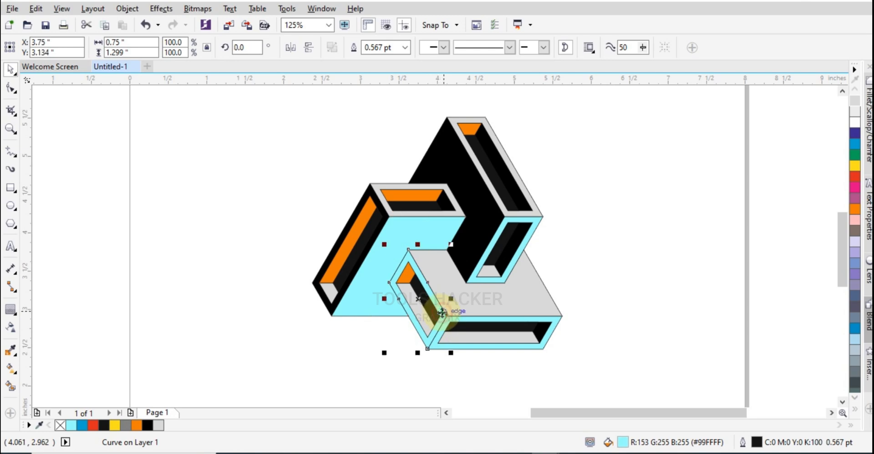
{"action": "left_click", "coordinate": [856, 414]}
{"action": "left_click", "coordinate": [847, 200]}
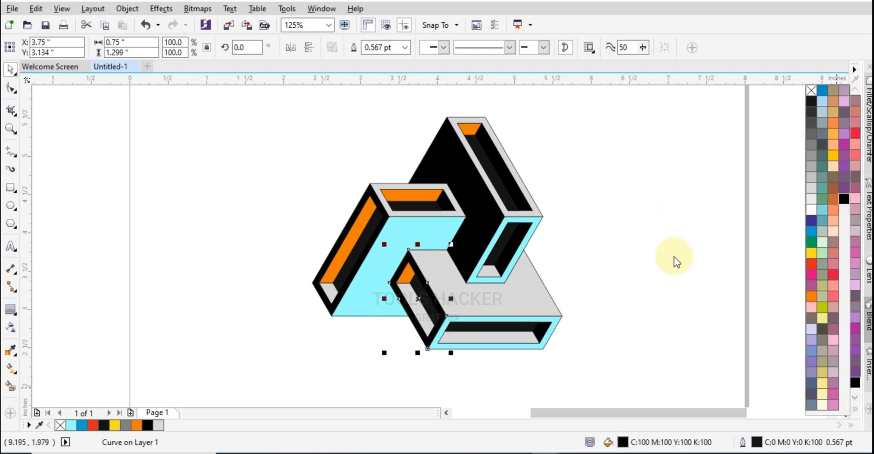
{"action": "left_click", "coordinate": [598, 351]}
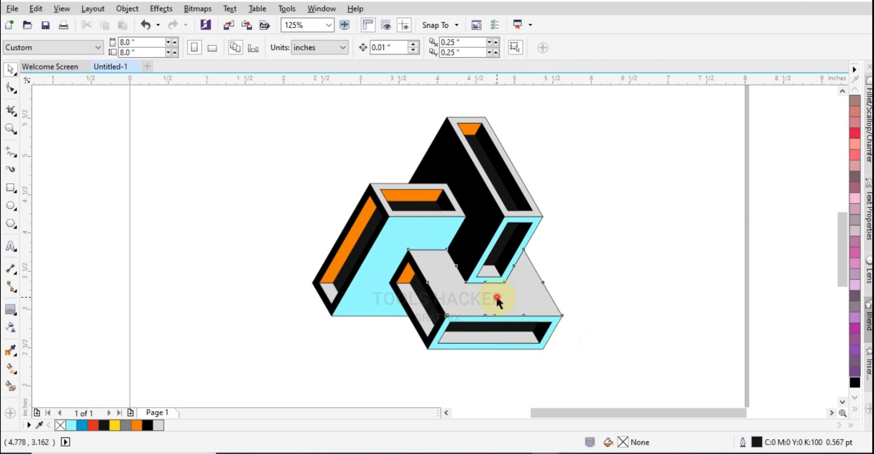
Fill the left arm's cyan broad face, the lower and upper arms' cyan frames and the four remaining orange insets with 60% black.
{"action": "left_click", "coordinate": [497, 301]}
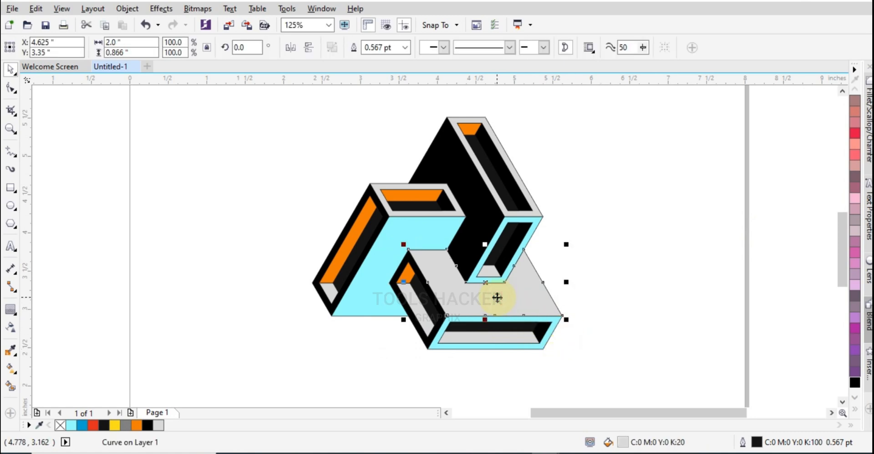
{"action": "left_click", "coordinate": [465, 344]}
{"action": "left_click", "coordinate": [366, 288], "text": "shift"}
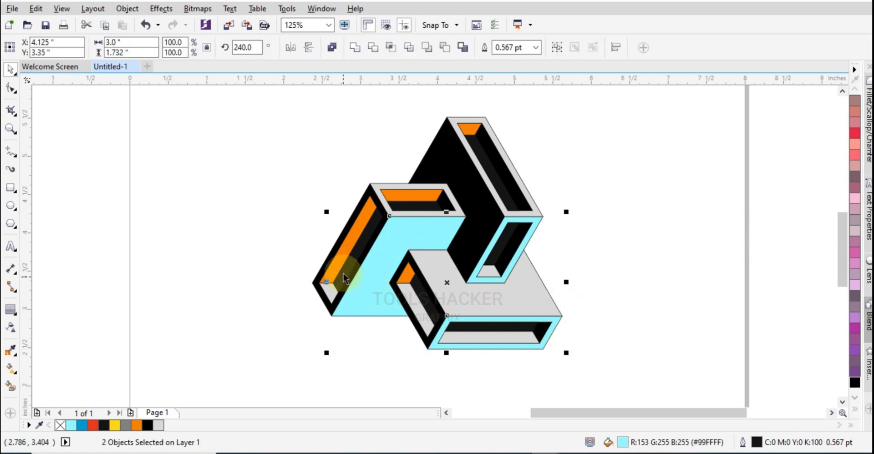
{"action": "left_click", "coordinate": [346, 244], "text": "shift"}
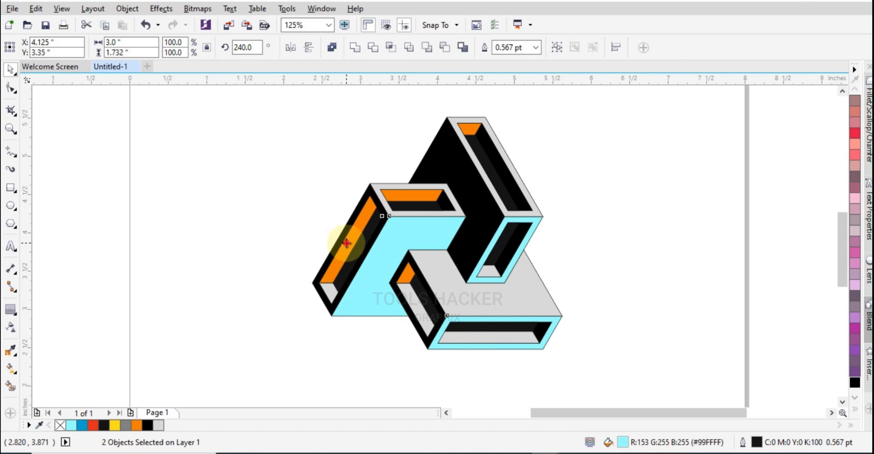
{"action": "left_click", "coordinate": [398, 200], "text": "shift"}
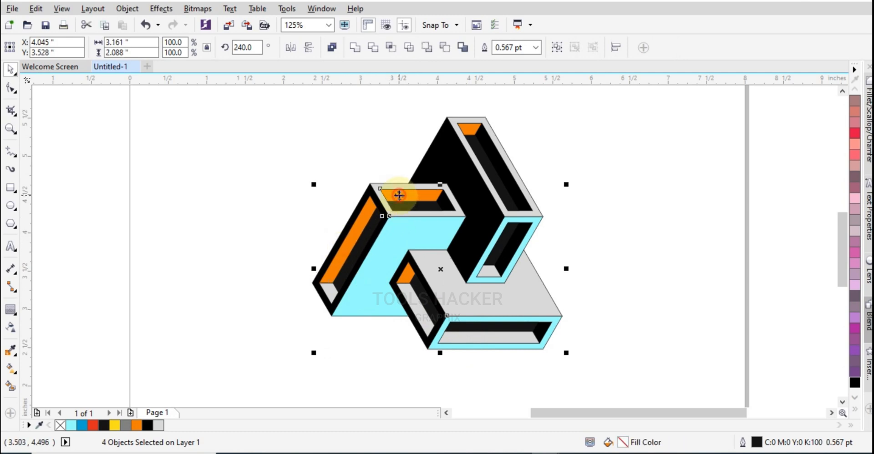
{"action": "left_click", "coordinate": [409, 279], "text": "shift"}
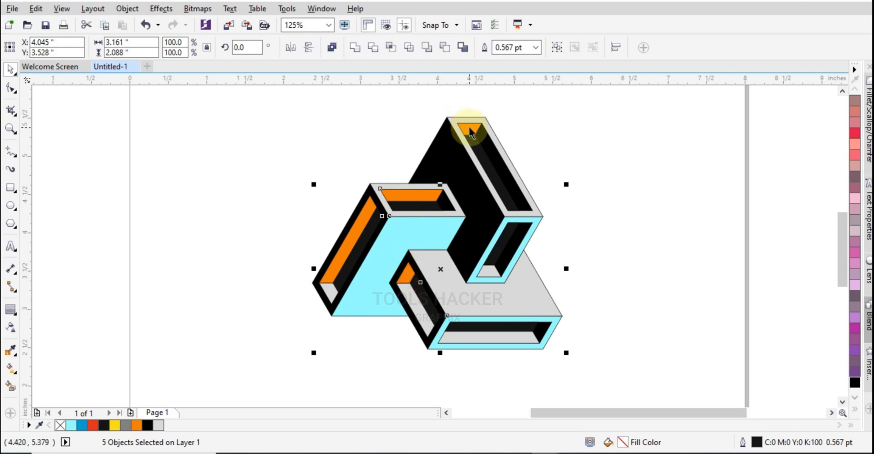
{"action": "left_click", "coordinate": [470, 132], "text": "shift"}
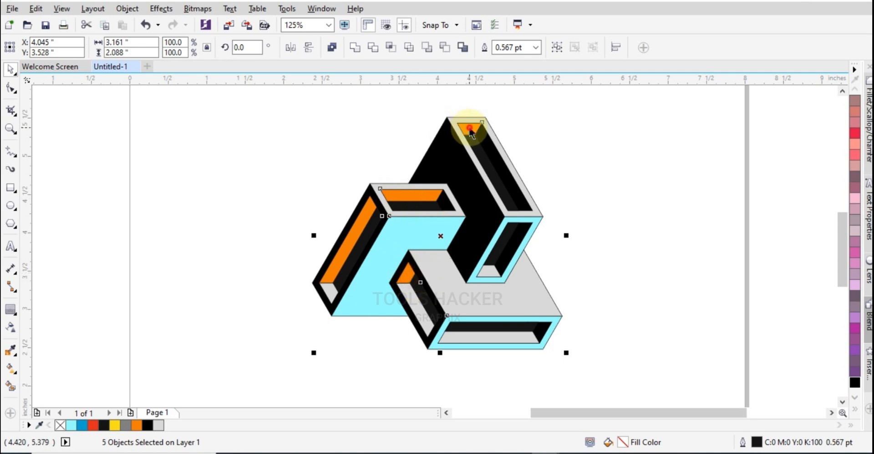
{"action": "left_click", "coordinate": [537, 222], "text": "shift"}
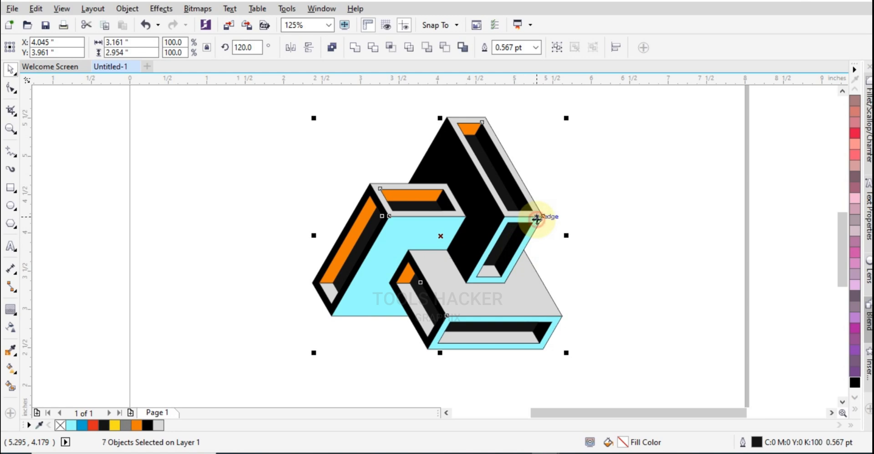
{"action": "left_click", "coordinate": [855, 411]}
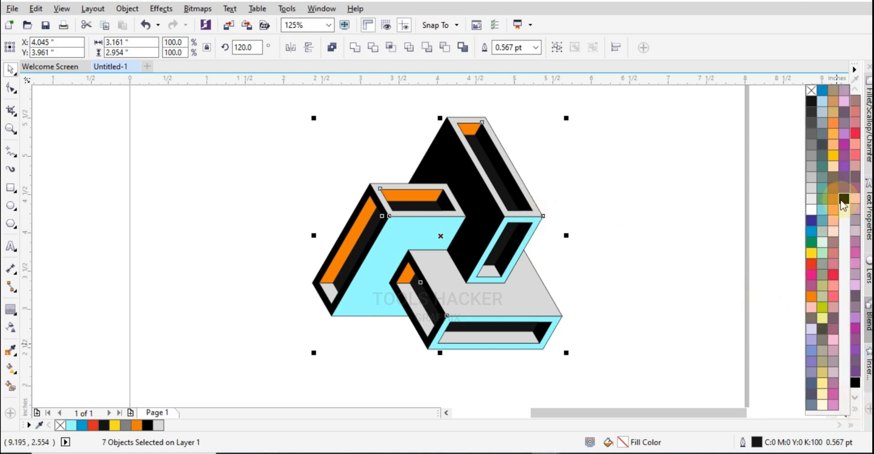
{"action": "left_click", "coordinate": [812, 149]}
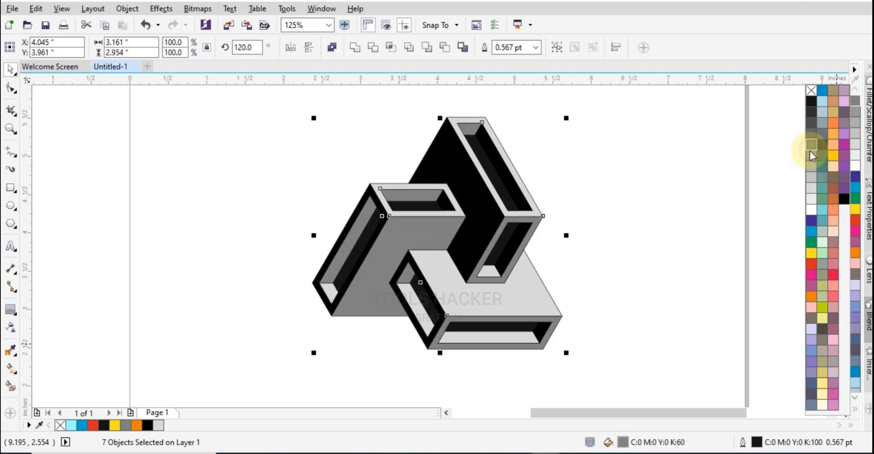
Try 50% black on the selected faces, frames and insets, and return them to 60% black.
{"action": "left_click", "coordinate": [810, 157]}
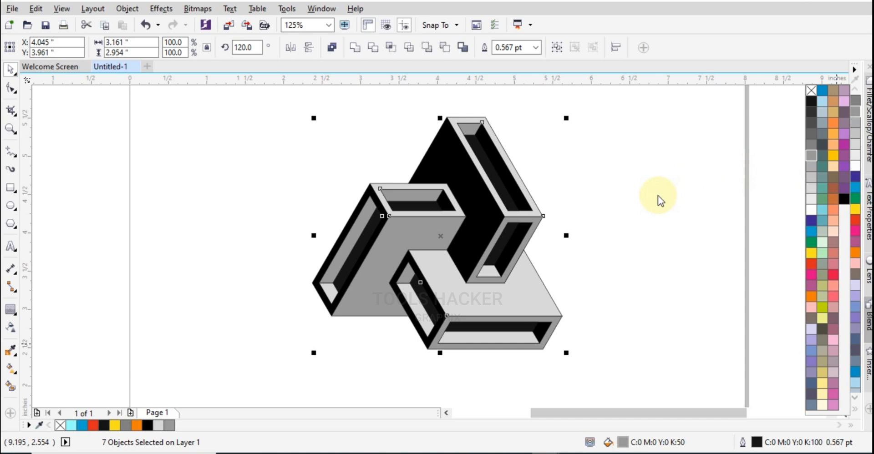
{"action": "left_click", "coordinate": [811, 143]}
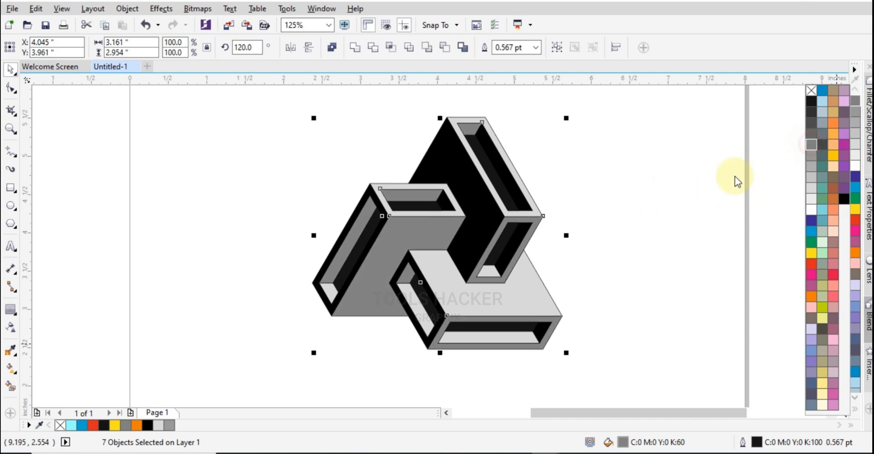
{"action": "left_click", "coordinate": [623, 185]}
Fill the left arm's two long K100 dark insets, in its slanted and top frames, with yellow.
{"action": "left_click", "coordinate": [367, 239]}
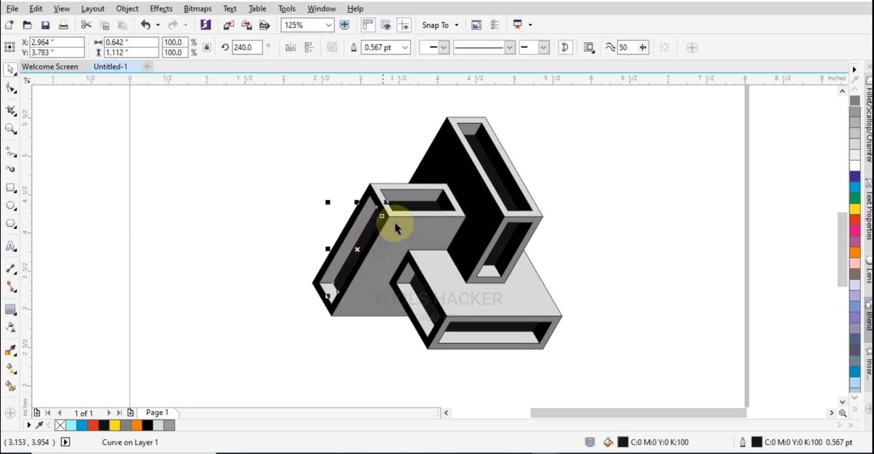
{"action": "left_click", "coordinate": [410, 210], "text": "shift"}
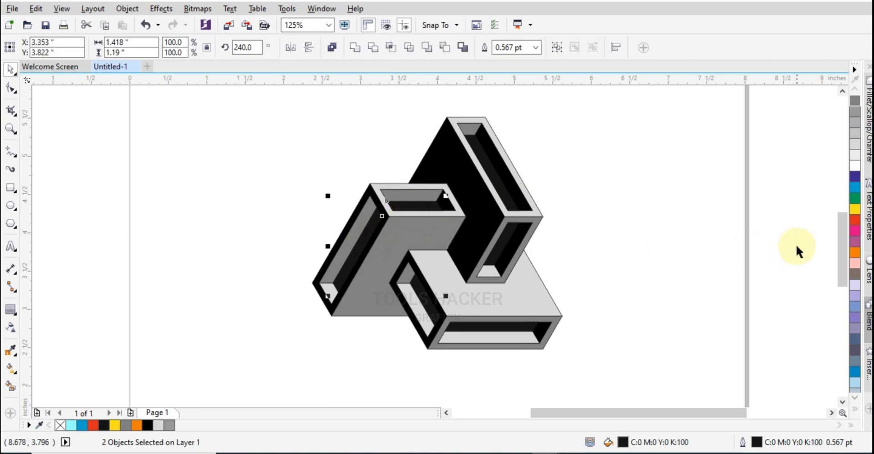
{"action": "left_click", "coordinate": [854, 209]}
{"action": "left_click", "coordinate": [712, 212]}
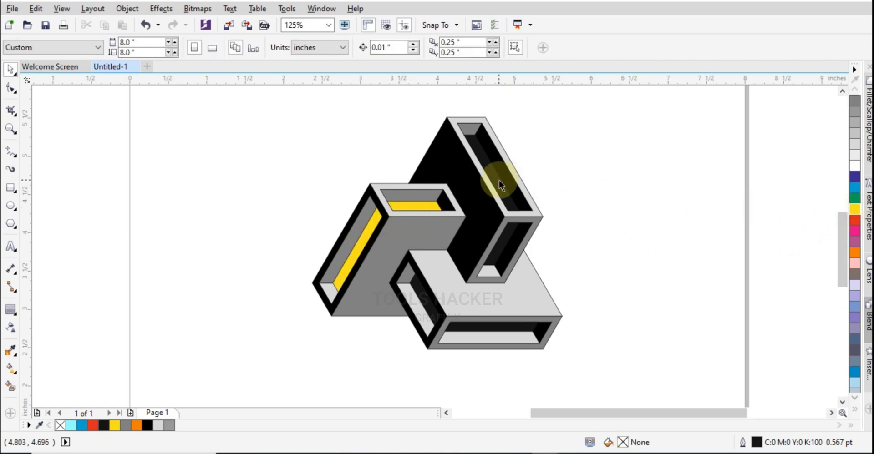
Fill the upper arm's two long K100 dark insets, in its light grey and mid-grey frames, with red.
{"action": "left_click", "coordinate": [499, 180]}
{"action": "left_click", "coordinate": [502, 246], "text": "shift"}
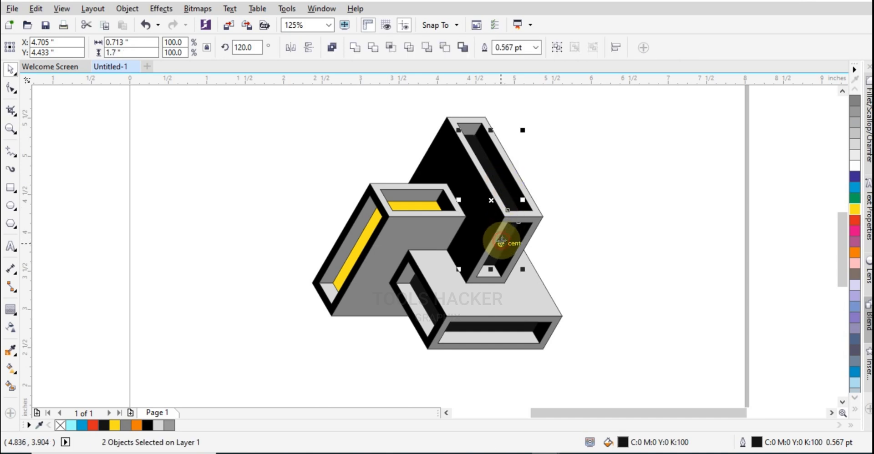
{"action": "left_click", "coordinate": [855, 219]}
{"action": "left_click", "coordinate": [692, 262]}
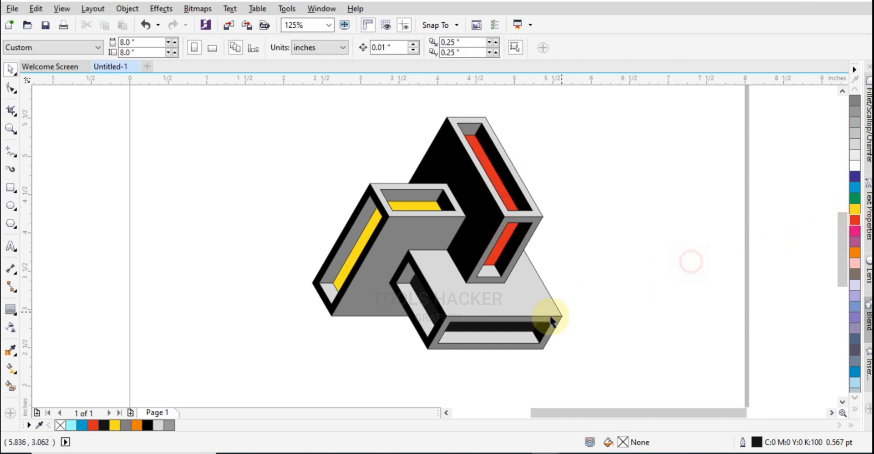
Fill the lower arm's two long K100 dark insets, in its slanted and front frames, with blue.
{"action": "left_click", "coordinate": [493, 331]}
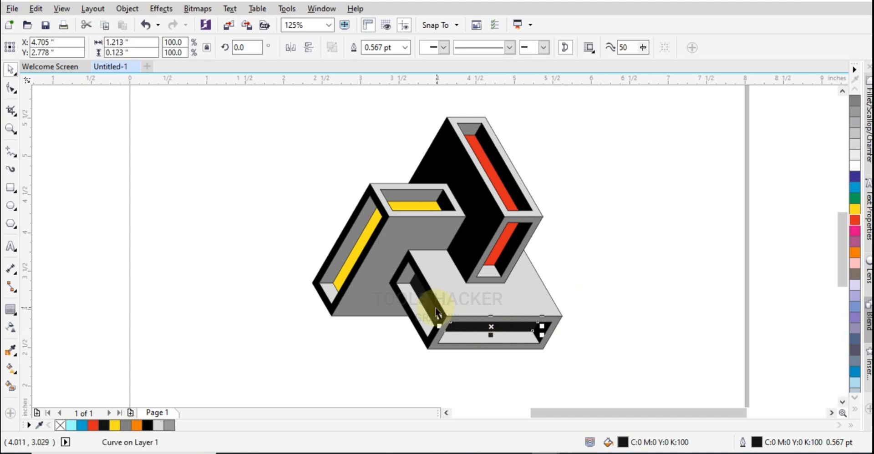
{"action": "left_click", "coordinate": [424, 303], "text": "shift"}
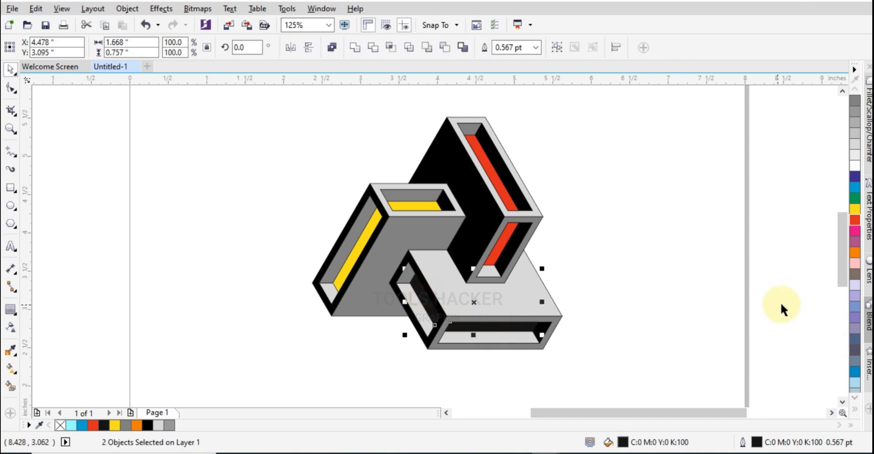
{"action": "left_click", "coordinate": [855, 187]}
{"action": "left_click", "coordinate": [708, 220]}
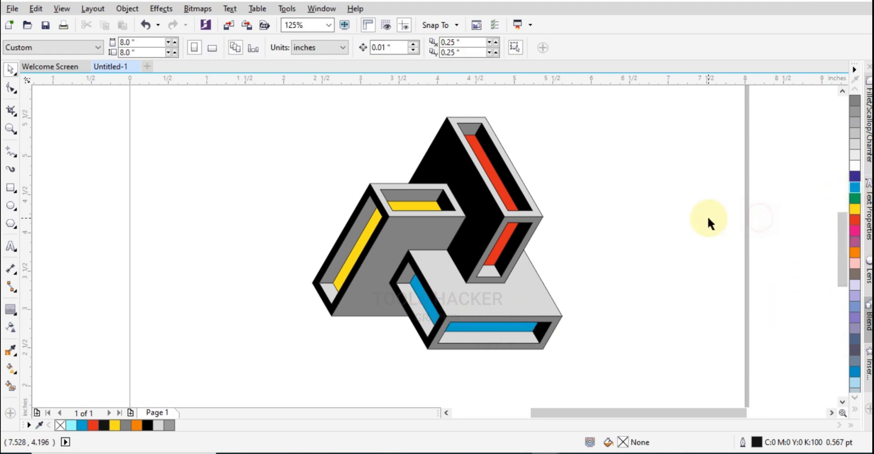
Group all the logo's faces and insets into one object and remove its outline.
{"action": "left_click_drag", "start_coordinate": [626, 94], "coordinate": [294, 377]}
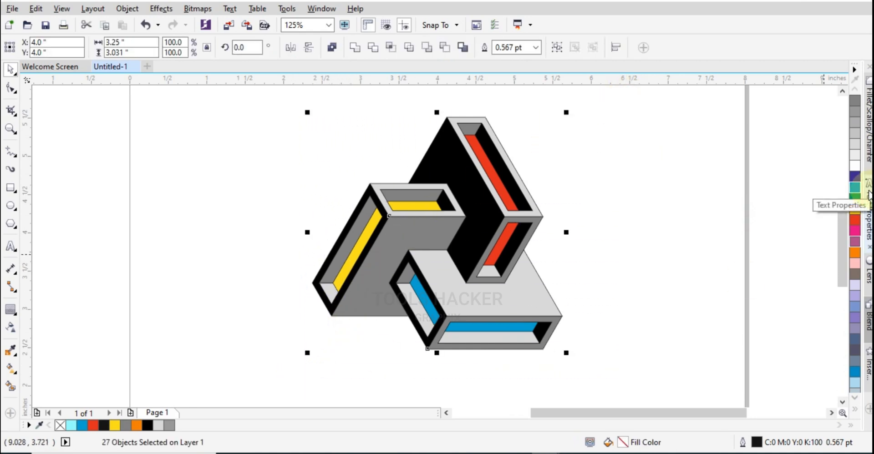
{"action": "key", "text": "ctrl+g"}
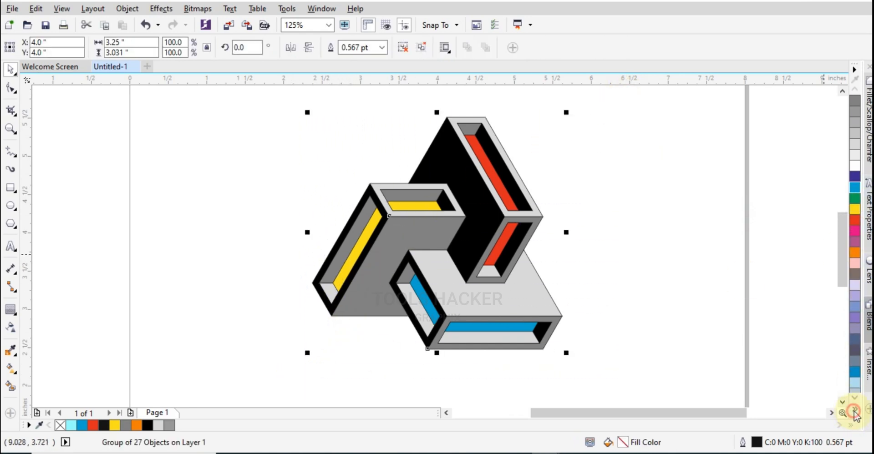
{"action": "left_click", "coordinate": [854, 413]}
{"action": "left_click", "coordinate": [809, 95]}
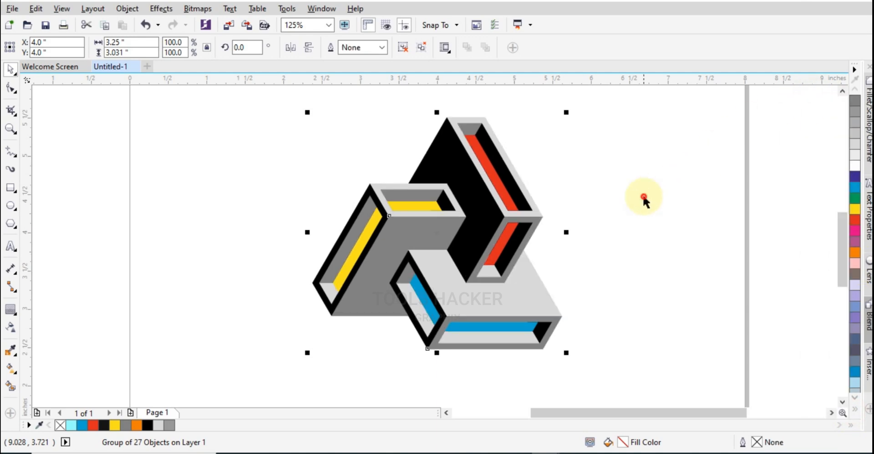
{"action": "left_click", "coordinate": [661, 197]}
Mirror a copy of the grouped logo vertically, directly below the original.
{"action": "scroll", "coordinate": [610, 262], "scroll_direction": "down", "scroll_amount": 2}
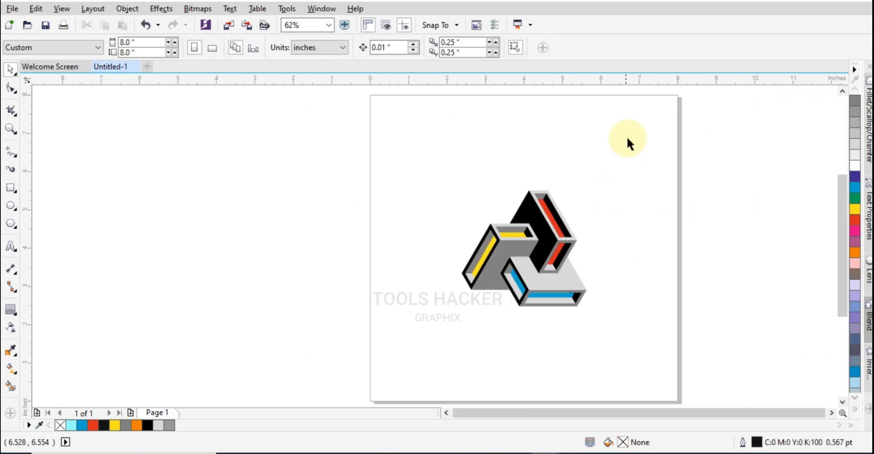
{"action": "left_click_drag", "start_coordinate": [632, 136], "coordinate": [451, 321]}
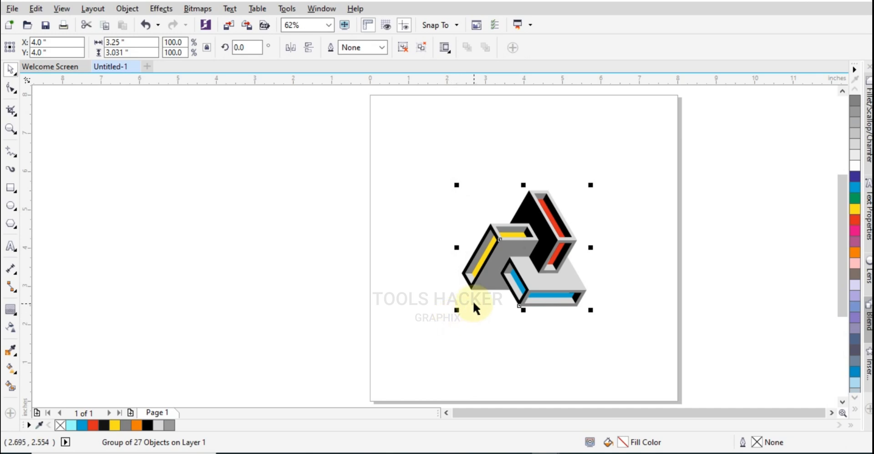
{"action": "left_click", "coordinate": [636, 293]}
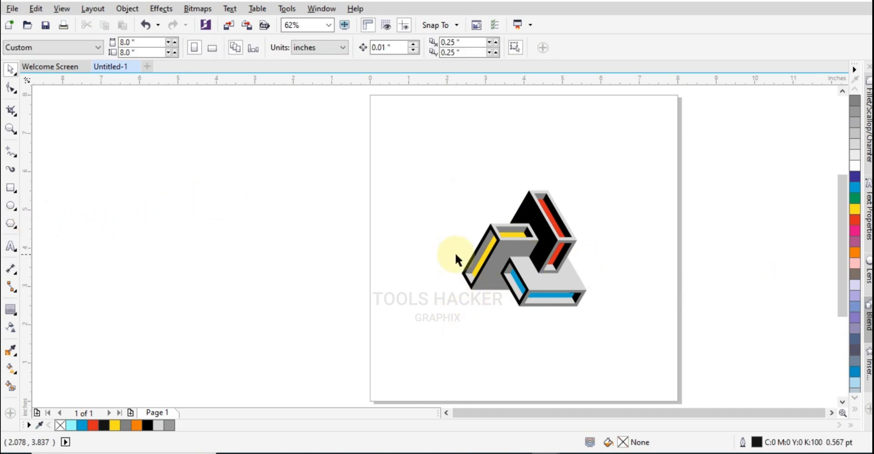
{"action": "left_click", "coordinate": [510, 258]}
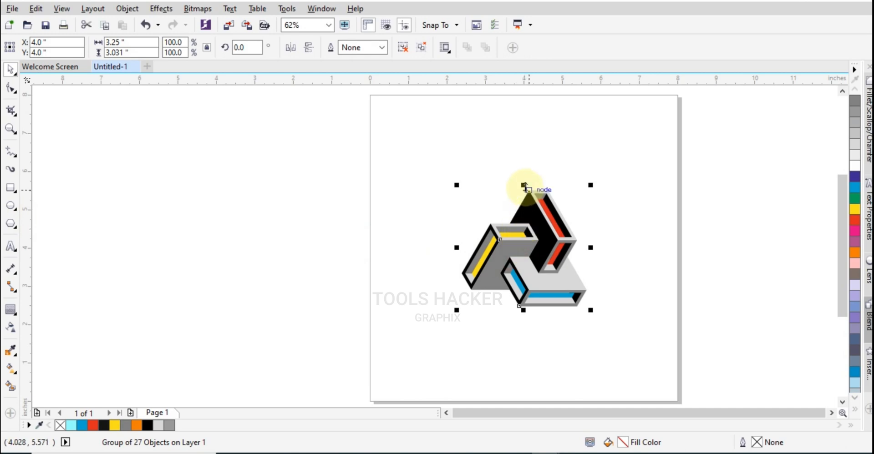
{"action": "left_click_drag", "start_coordinate": [524, 184], "coordinate": [533, 323]}
Convert the mirrored copy to a 300 dpi RGB Color (24-bit) bitmap with anti-aliasing and a transparent background.
{"action": "key", "text": "alt+b"}
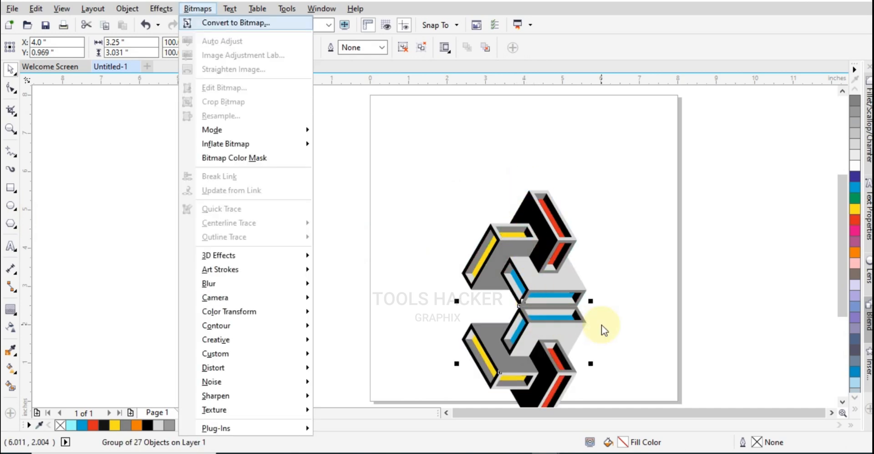
{"action": "key", "text": "Return"}
{"action": "left_click", "coordinate": [449, 200]}
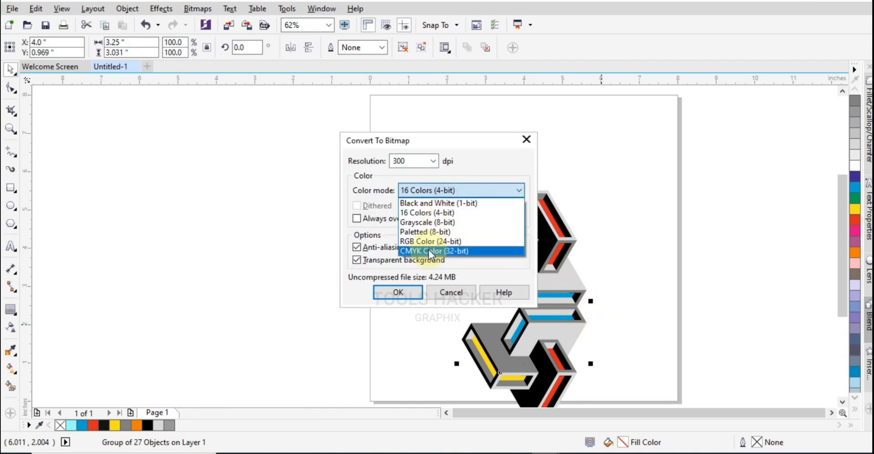
{"action": "left_click", "coordinate": [434, 238]}
{"action": "left_click", "coordinate": [392, 293]}
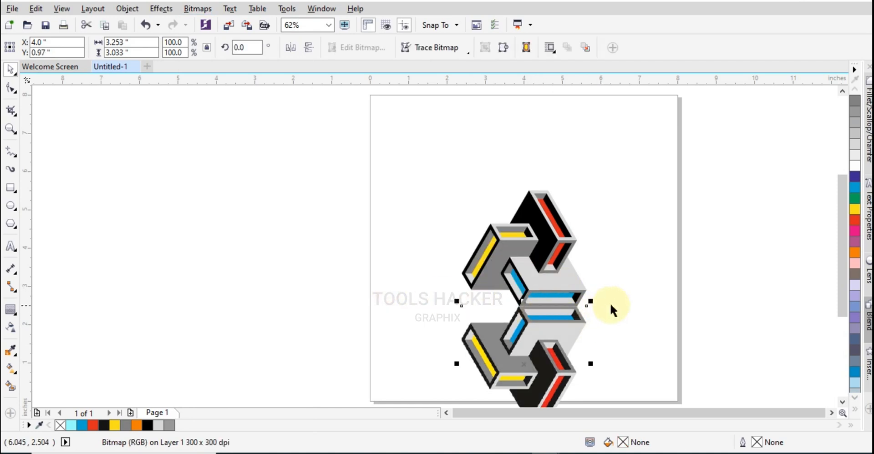
Fade the mirrored bitmap with a -90° linear transparency, running from the top of the original's left arm to about the reflection's mid-height.
{"action": "left_click", "coordinate": [8, 313]}
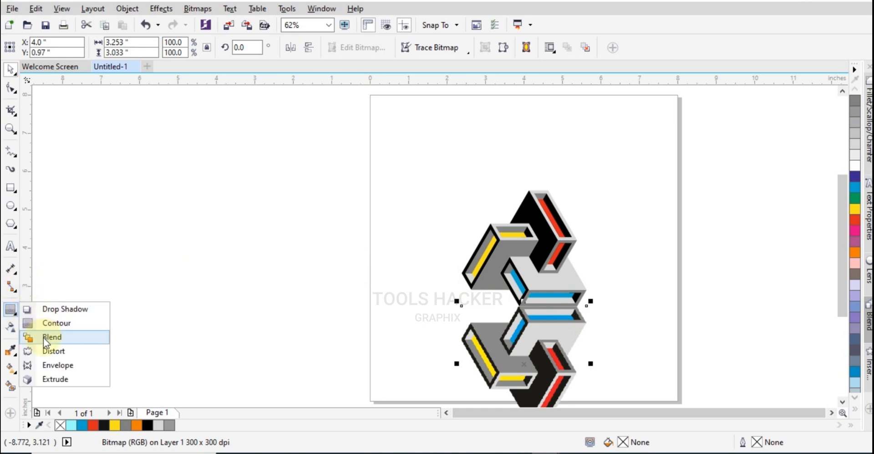
{"action": "left_click", "coordinate": [10, 331]}
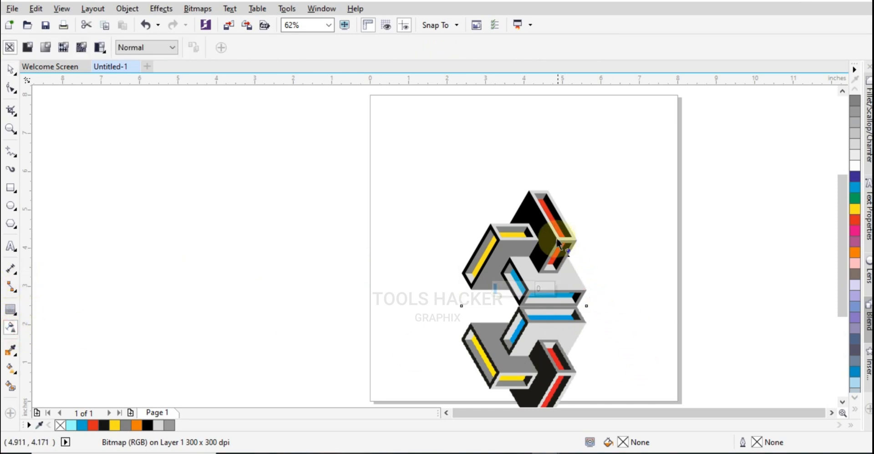
{"action": "left_click_drag", "start_coordinate": [538, 207], "coordinate": [538, 368]}
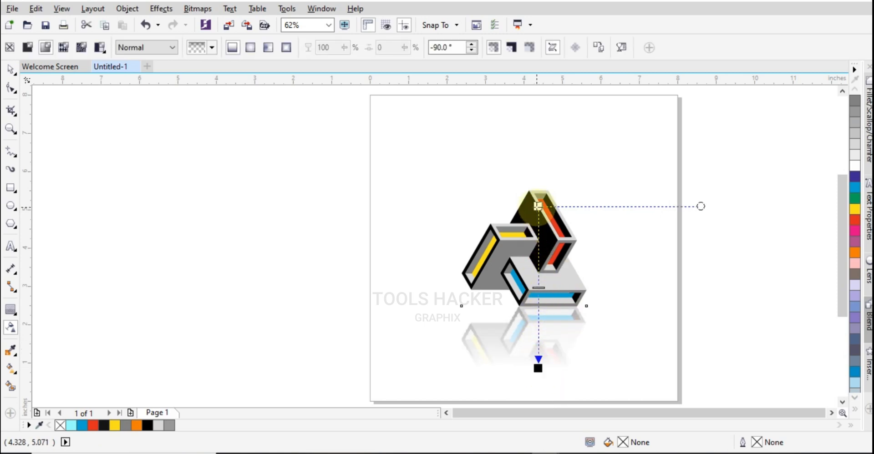
{"action": "left_click_drag", "start_coordinate": [538, 207], "coordinate": [538, 231]}
{"action": "key", "text": "ctrl+z"}
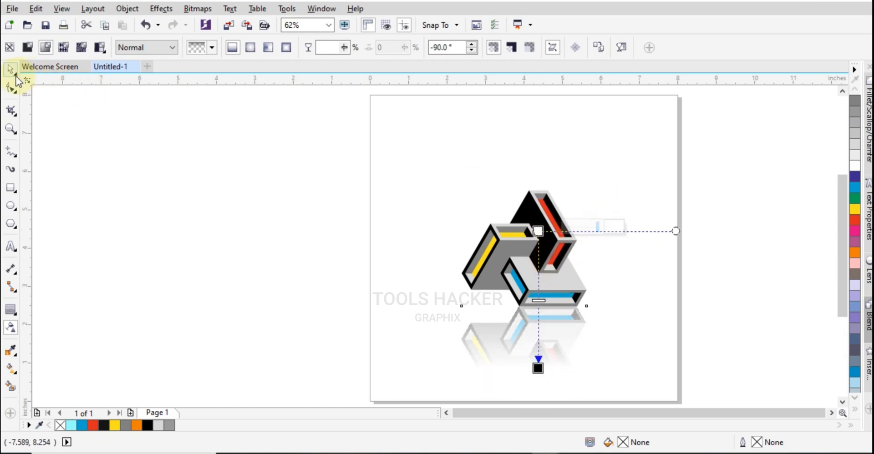
{"action": "left_click", "coordinate": [15, 75]}
{"action": "left_click", "coordinate": [129, 138]}
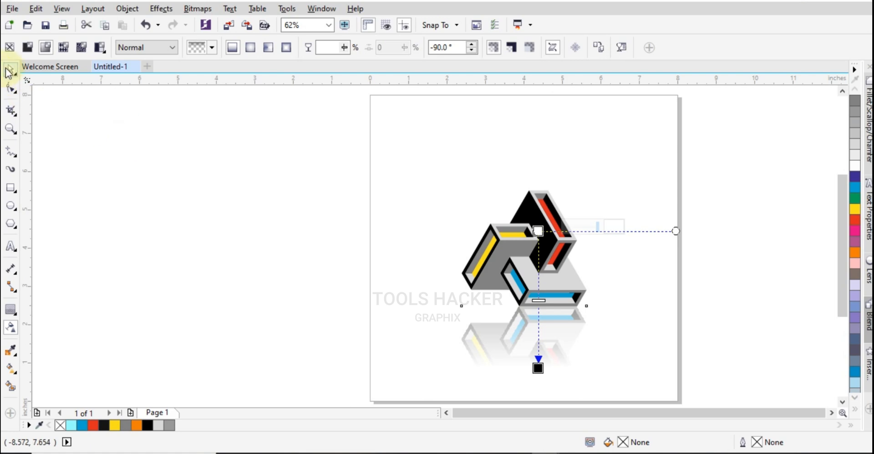
{"action": "left_click", "coordinate": [9, 70]}
{"action": "left_click", "coordinate": [106, 101]}
Frame the whole page to examine the logo together with its faded reflection.
{"action": "left_click_drag", "start_coordinate": [344, 143], "coordinate": [678, 385]}
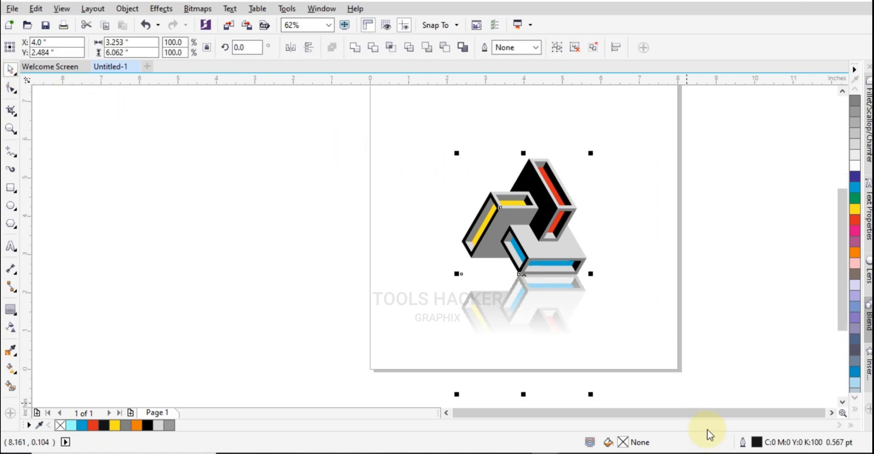
{"action": "left_click", "coordinate": [678, 326]}
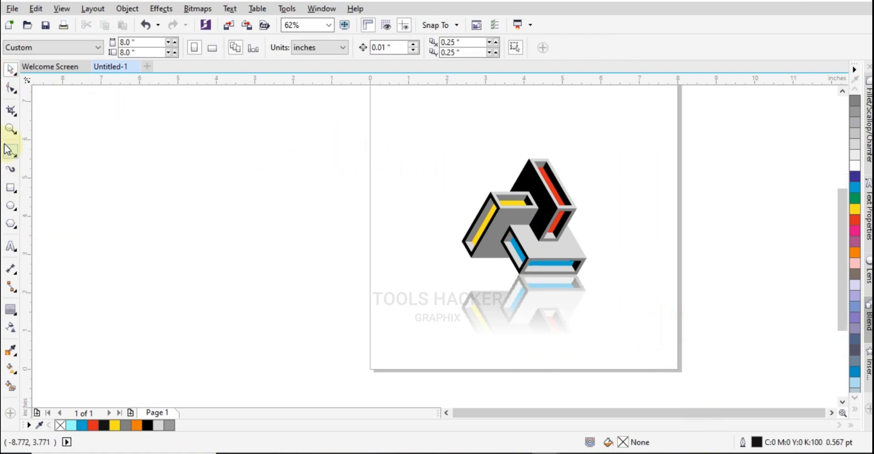
{"action": "left_click", "coordinate": [11, 129]}
{"action": "right_click", "coordinate": [344, 207]}
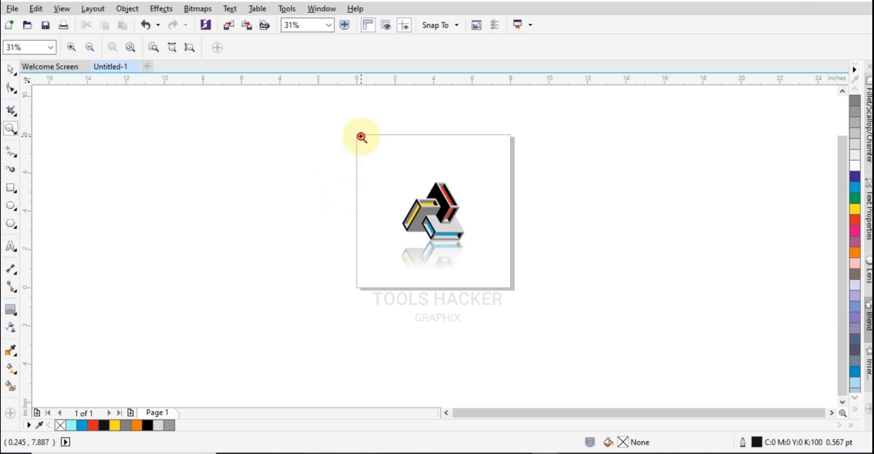